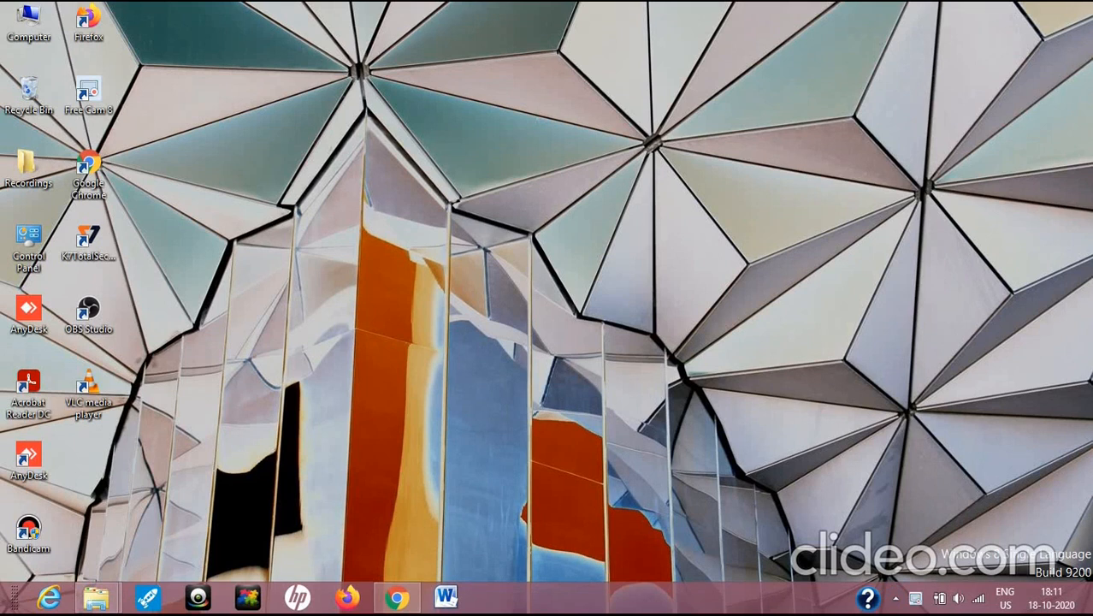
Step: Search the installed apps for "cmd", open Command Prompt and maximize its window
mouse_move(1091, 2)
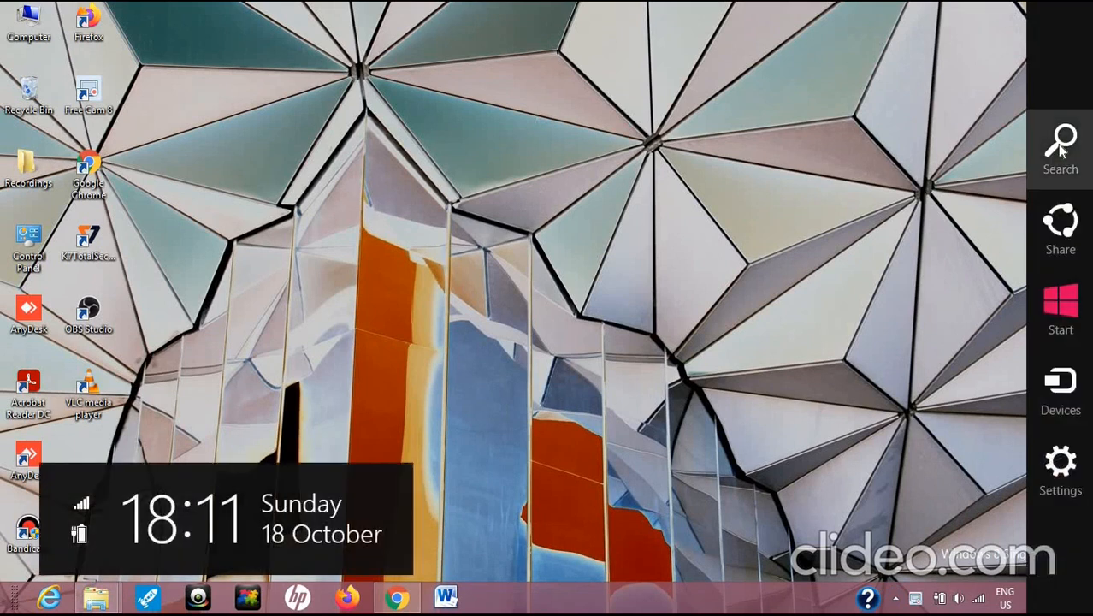
click(1060, 145)
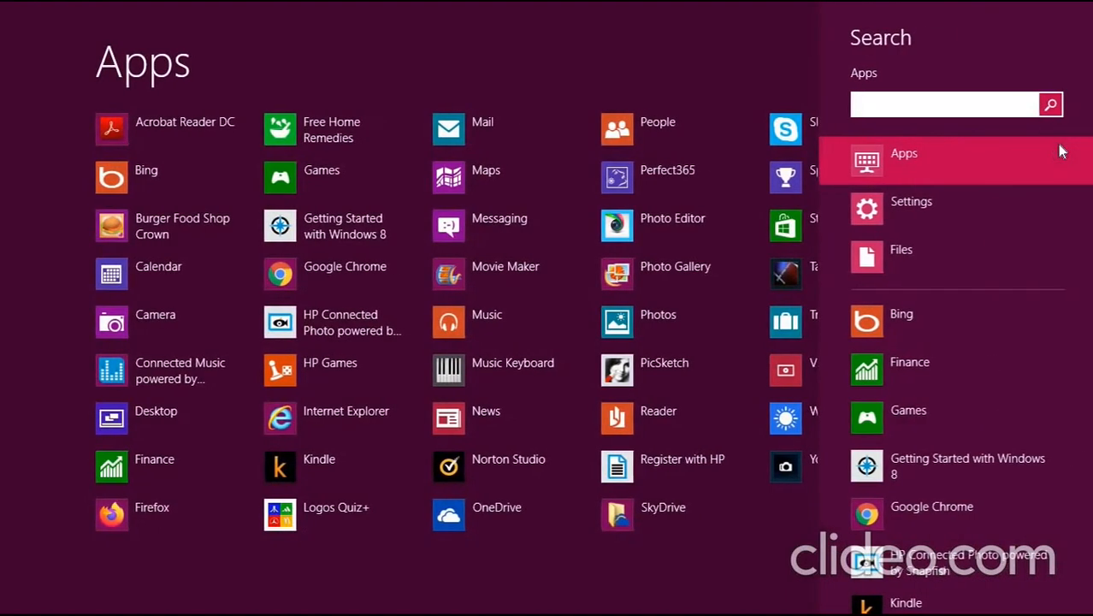
text(cmd)
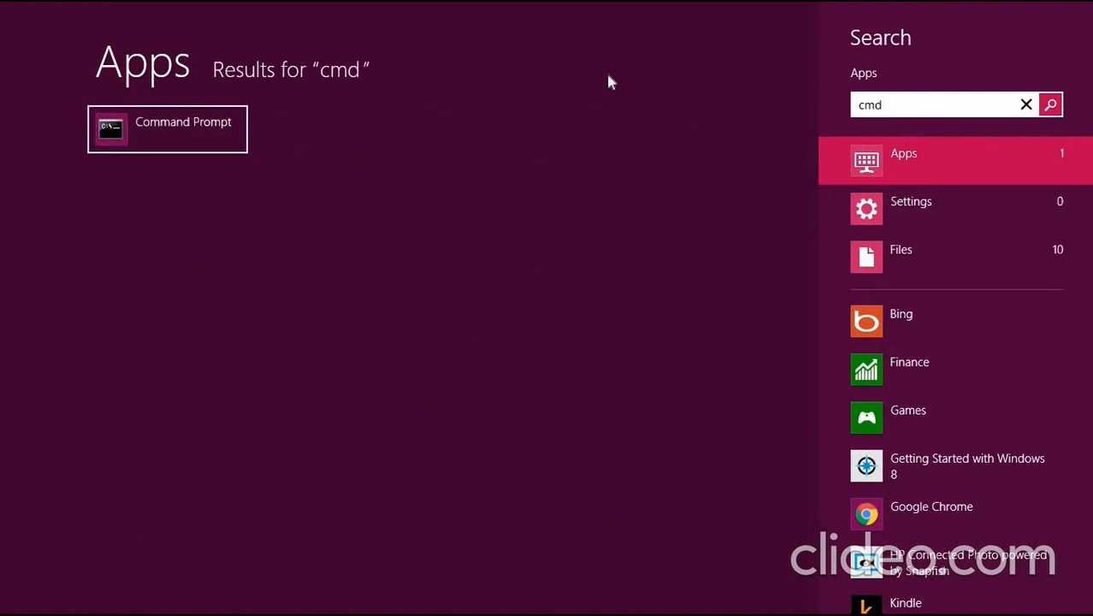
click(174, 122)
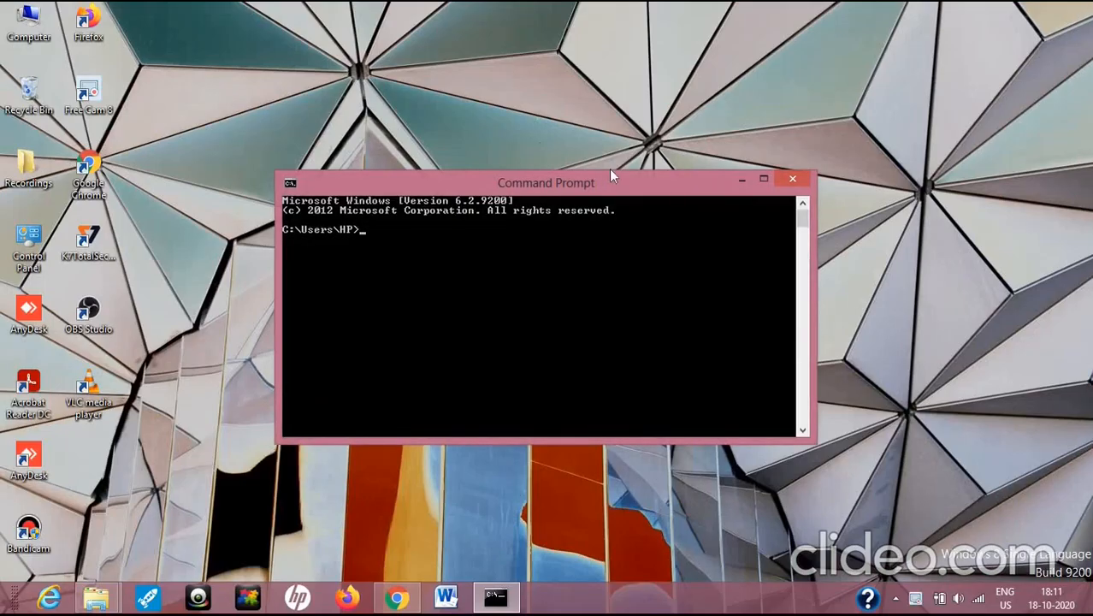
click(766, 179)
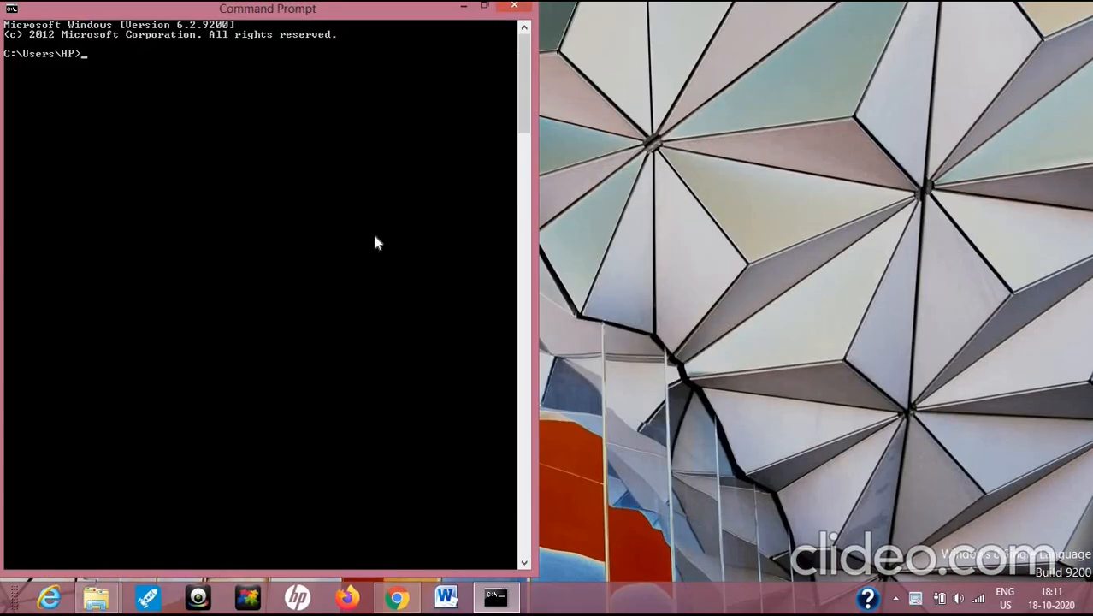
Step: Run the javac command to check whether the Java compiler is available, and close Command Prompt
text(javac)
key(Return)
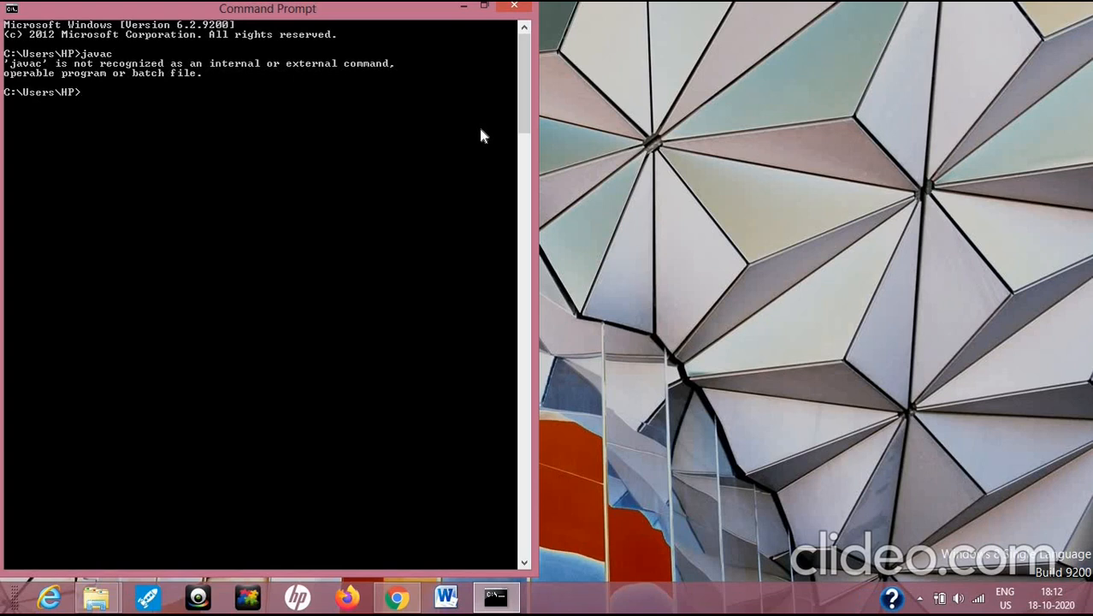
click(514, 9)
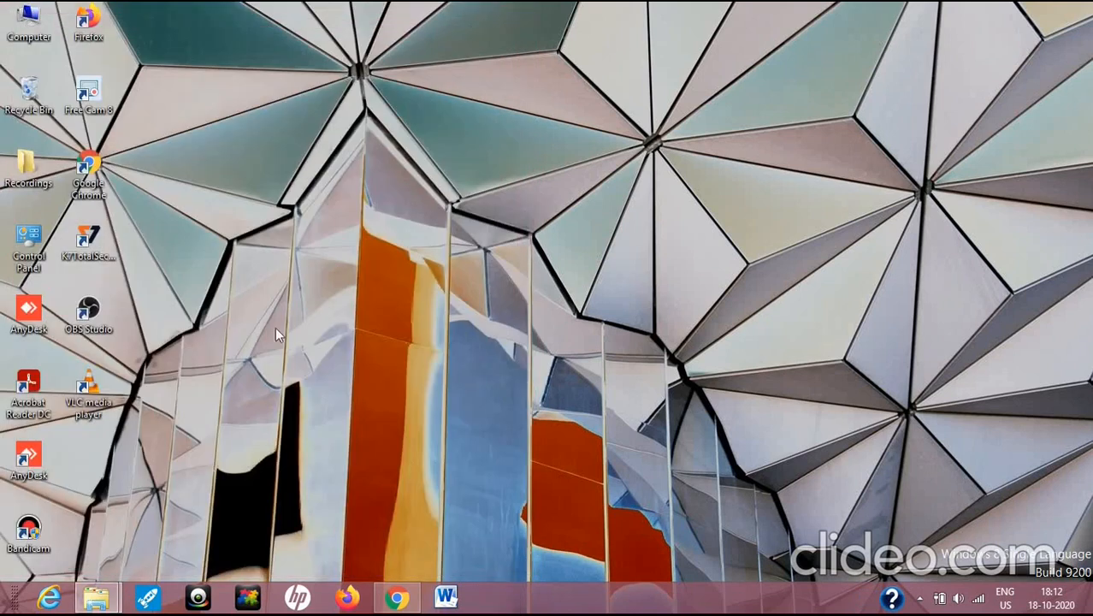
Step: Switch to Google Chrome in a maximized window, open google.com and search for "java jdk"
double_click(86, 184)
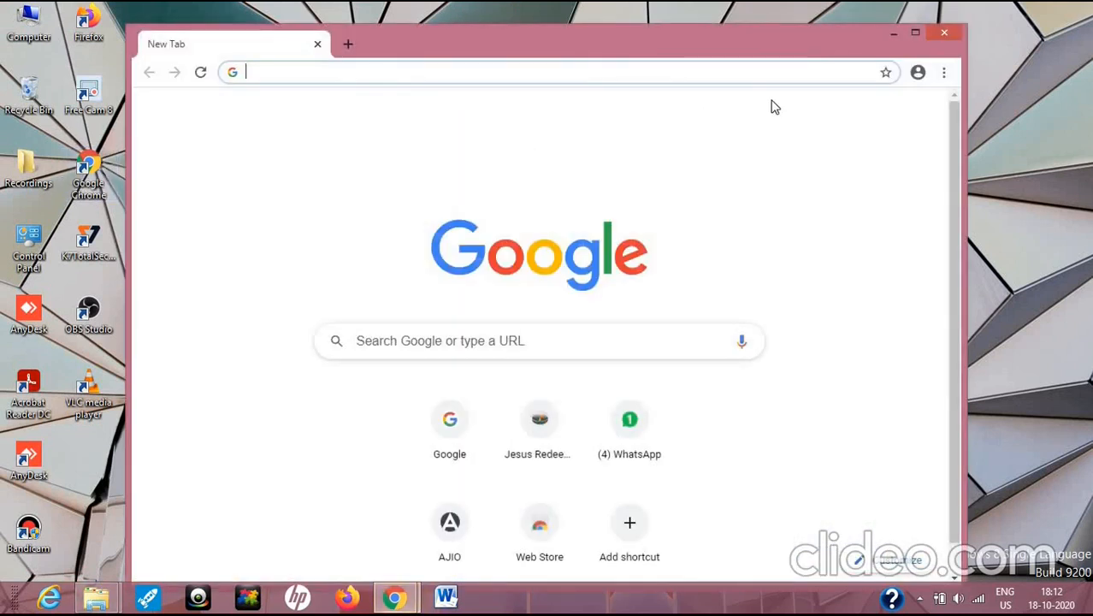
click(915, 35)
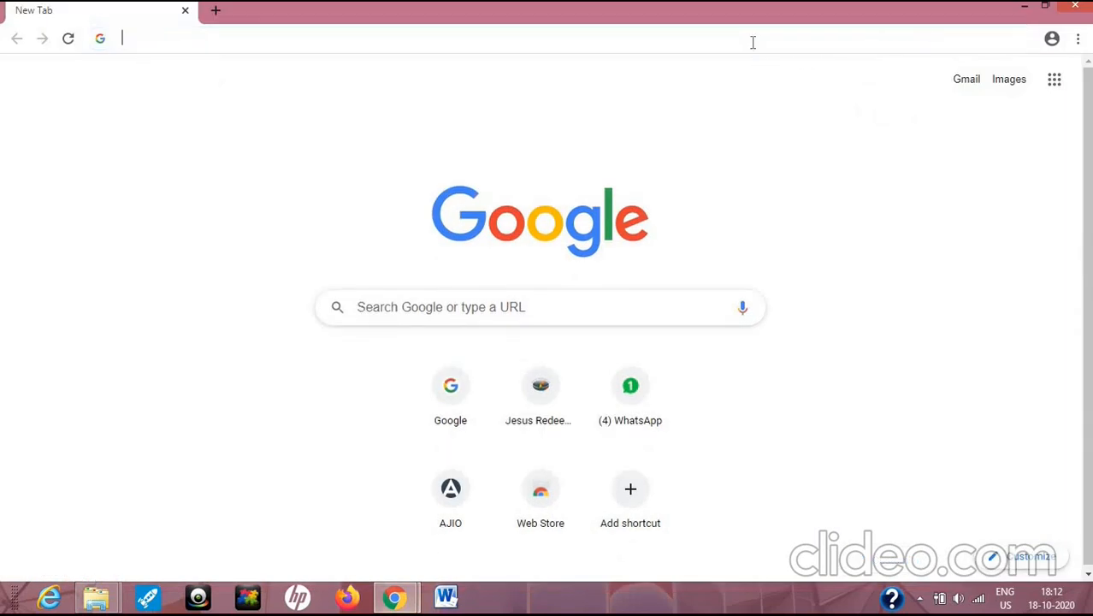
text(g)
key(Return)
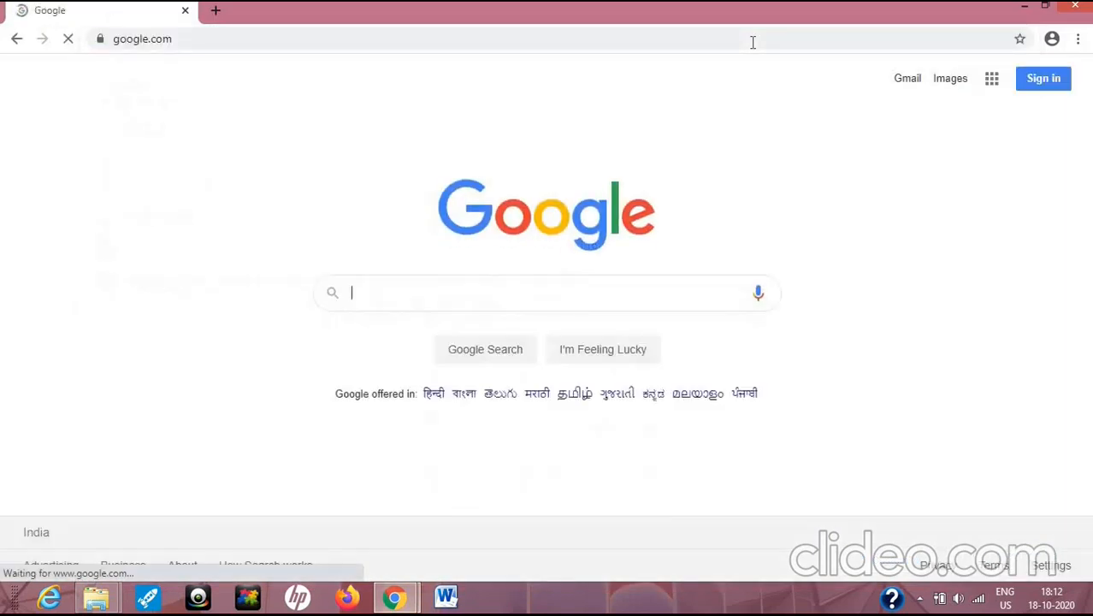
text(j)
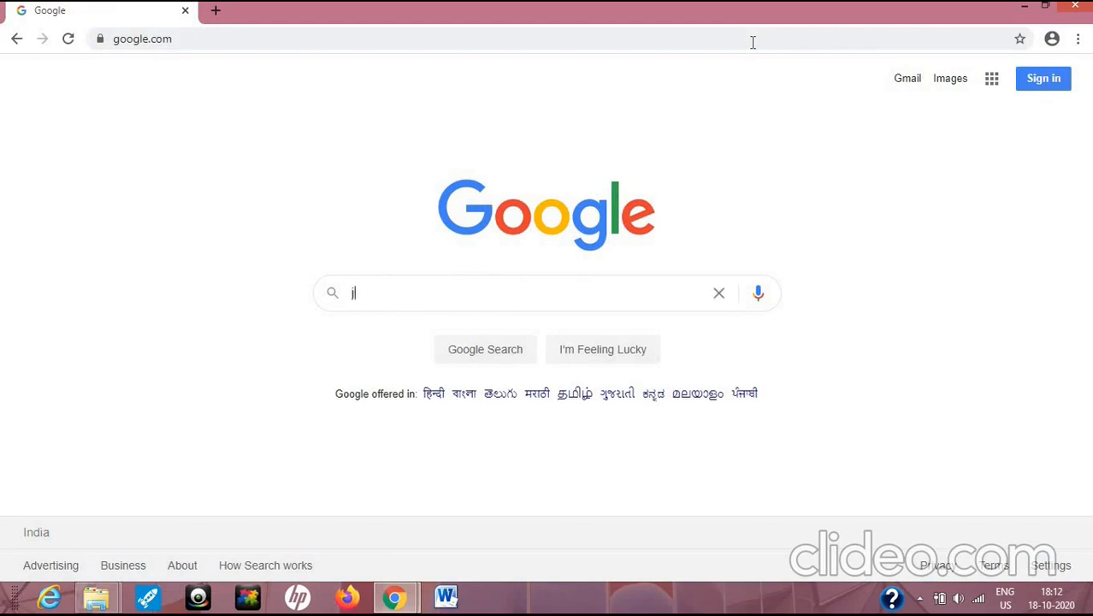
text(ava jdk)
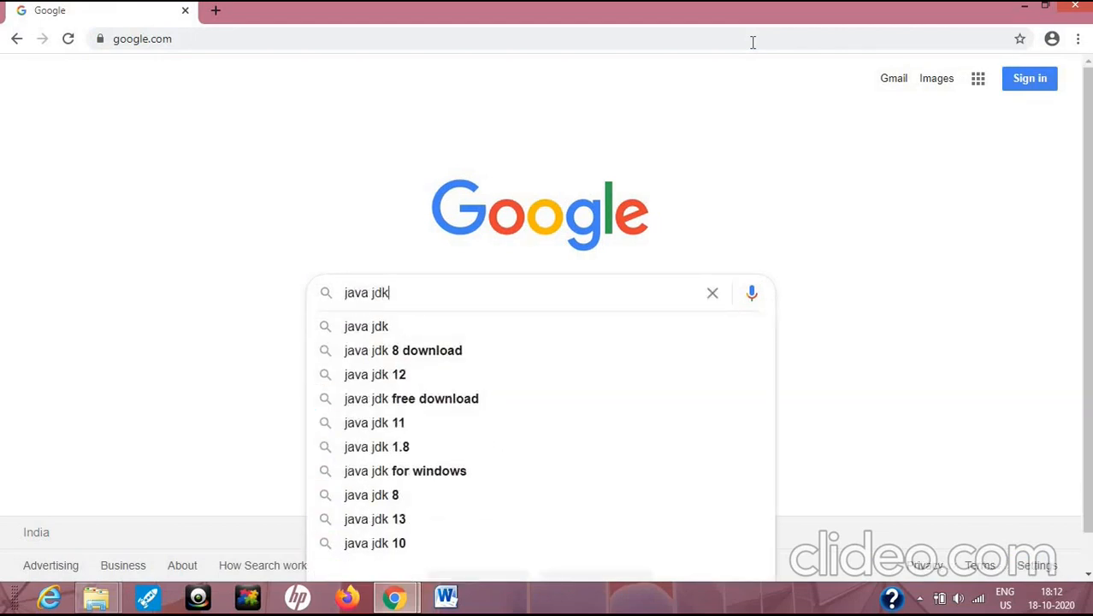
key(Return)
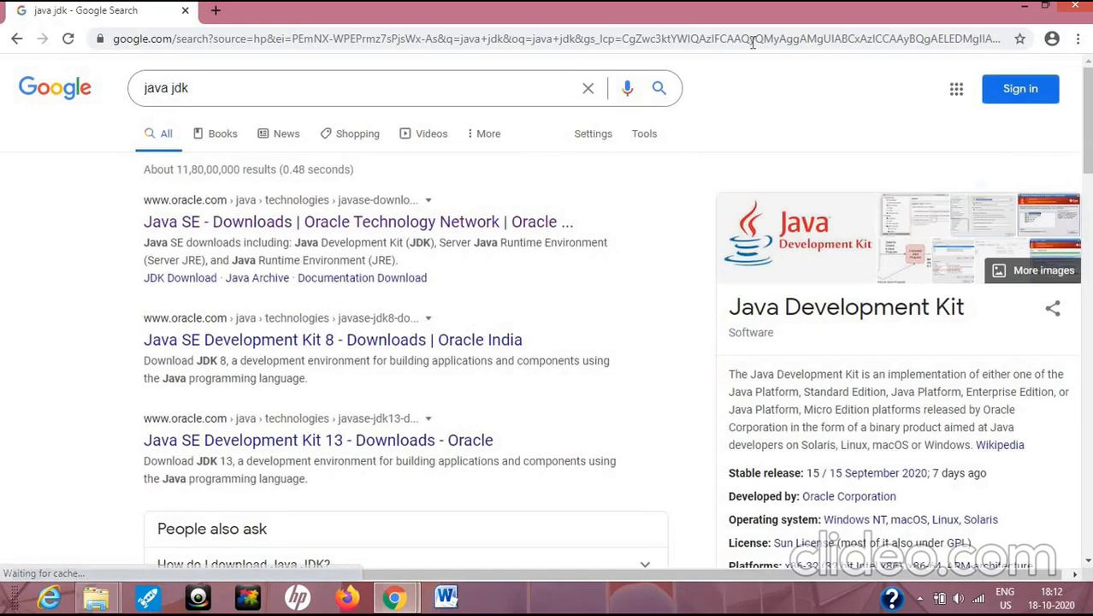
Step: Open Oracle's Java SE Downloads search result and go to the JDK Download page for Java SE 15
click(346, 224)
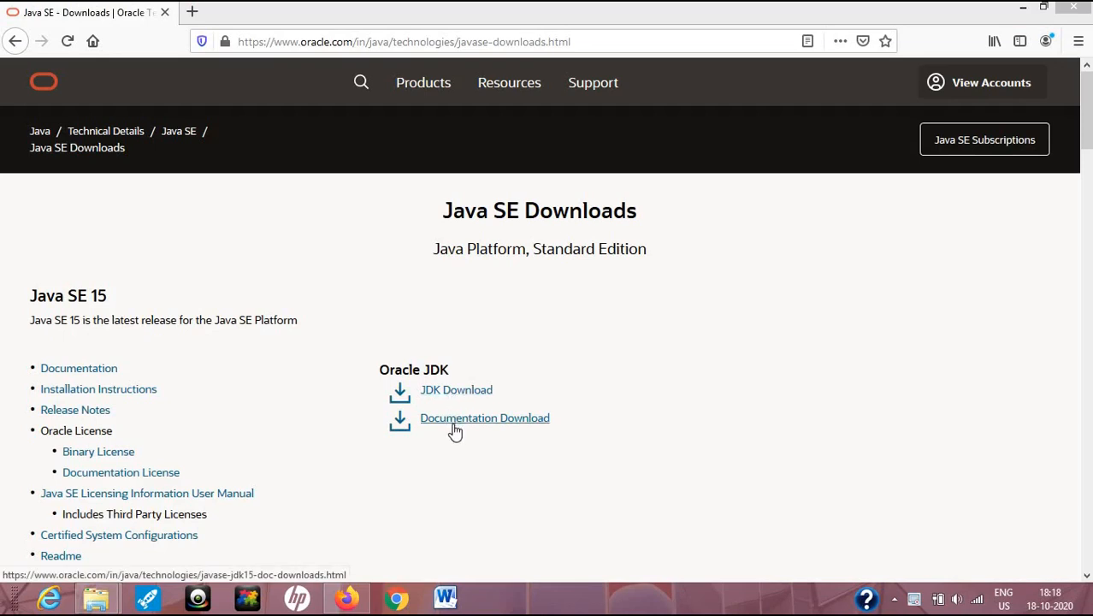
scroll(1084, 124, down, 2)
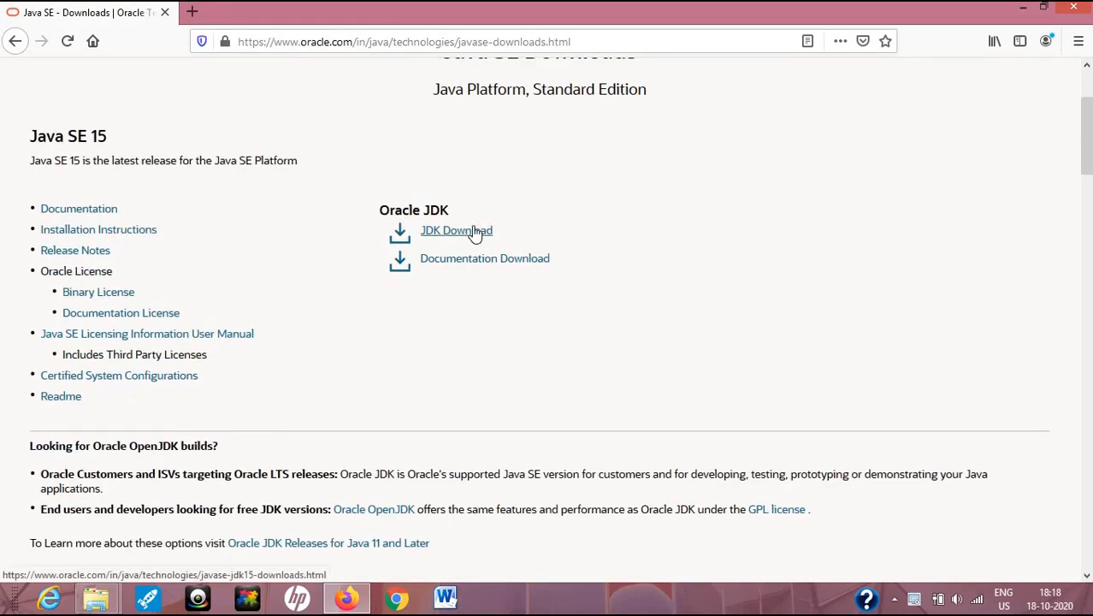
click(455, 231)
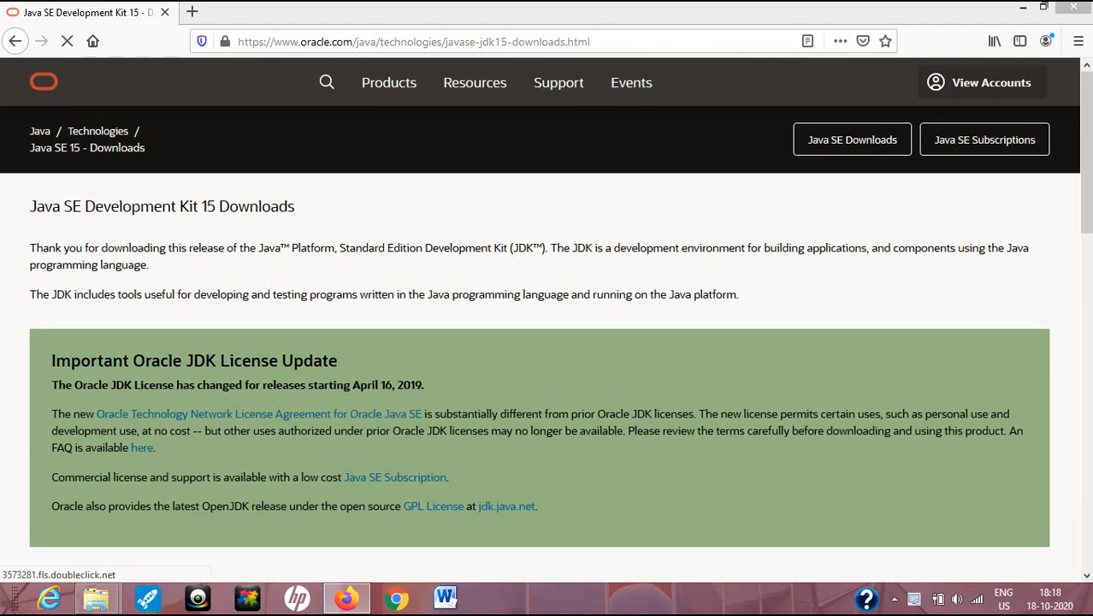
Step: Dismiss the tracking protection notice and request the Windows x64 Installer, jdk-15_windows-x64_bin.exe, from the JDK 15 download list
scroll(562, 246, down, 3)
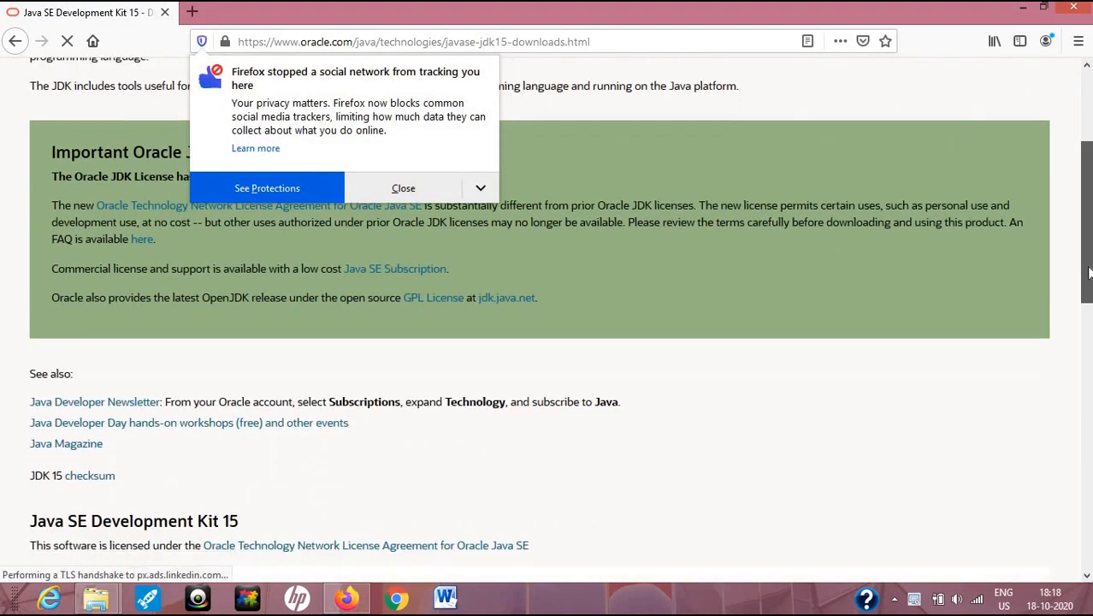
click(386, 189)
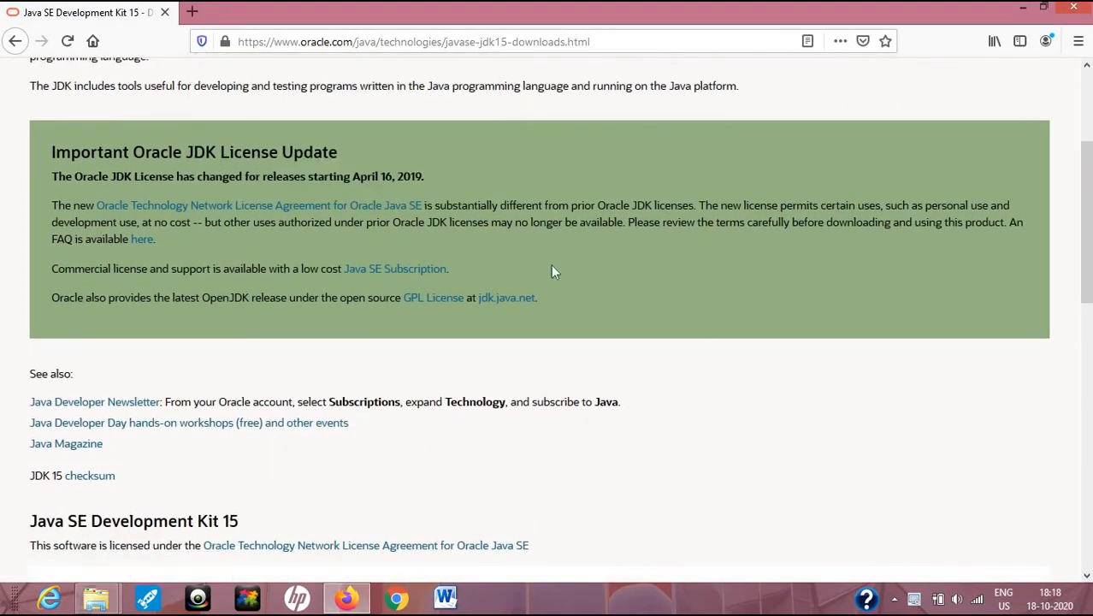
scroll(1085, 256, down, 4)
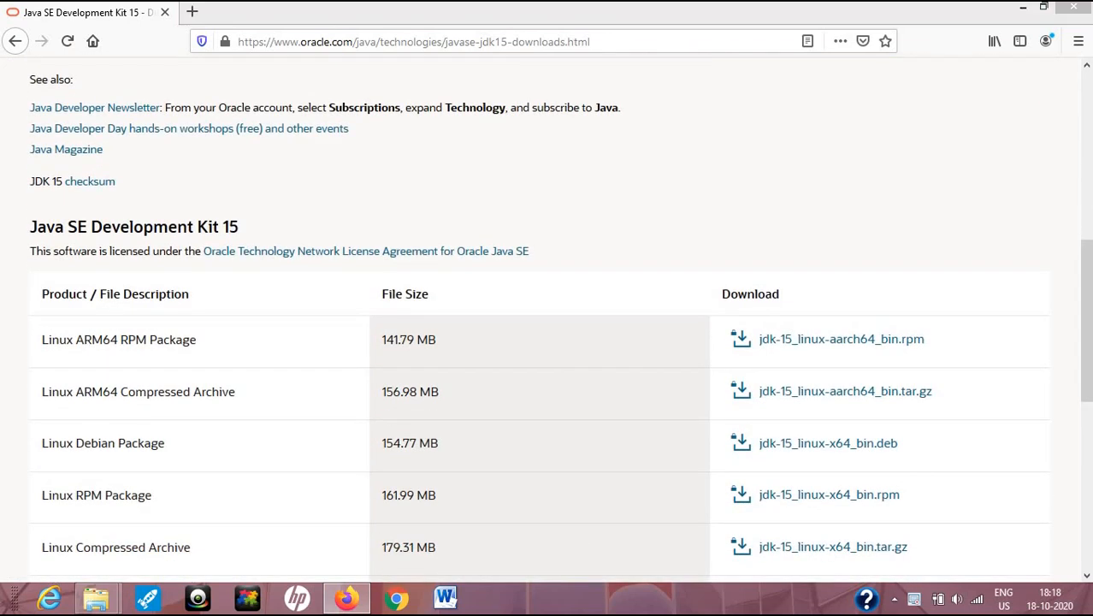
drag(1089, 349, 1089, 407)
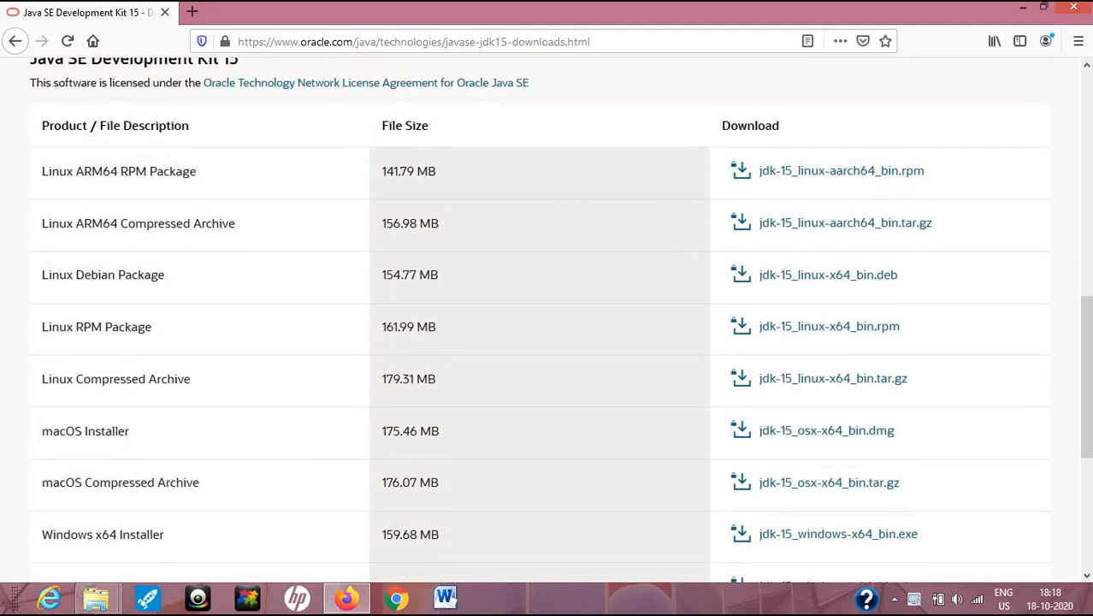
drag(1091, 393, 1089, 419)
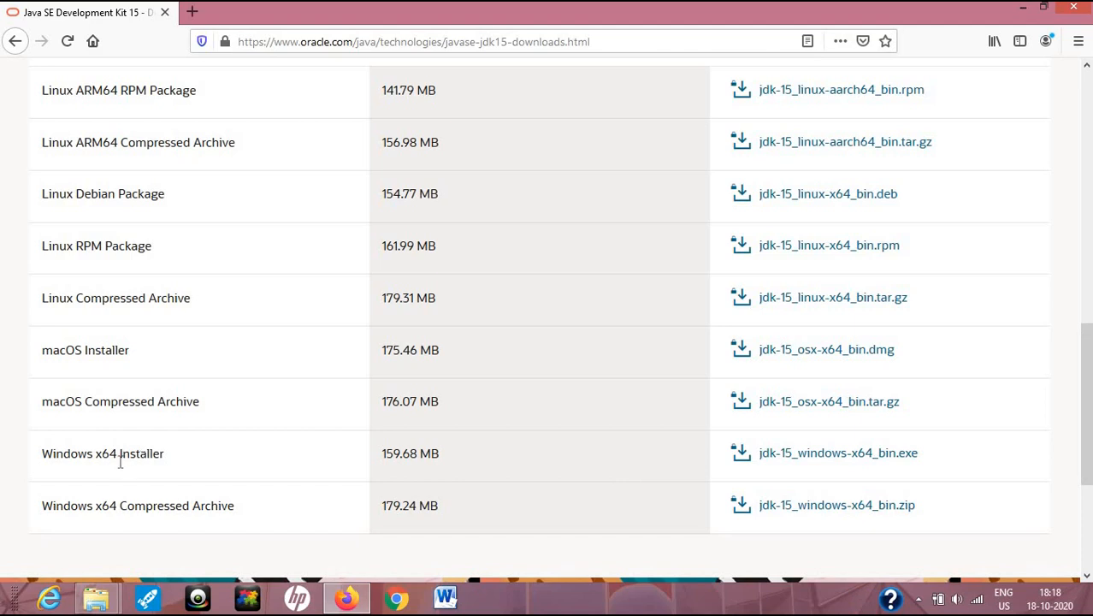
double_click(197, 458)
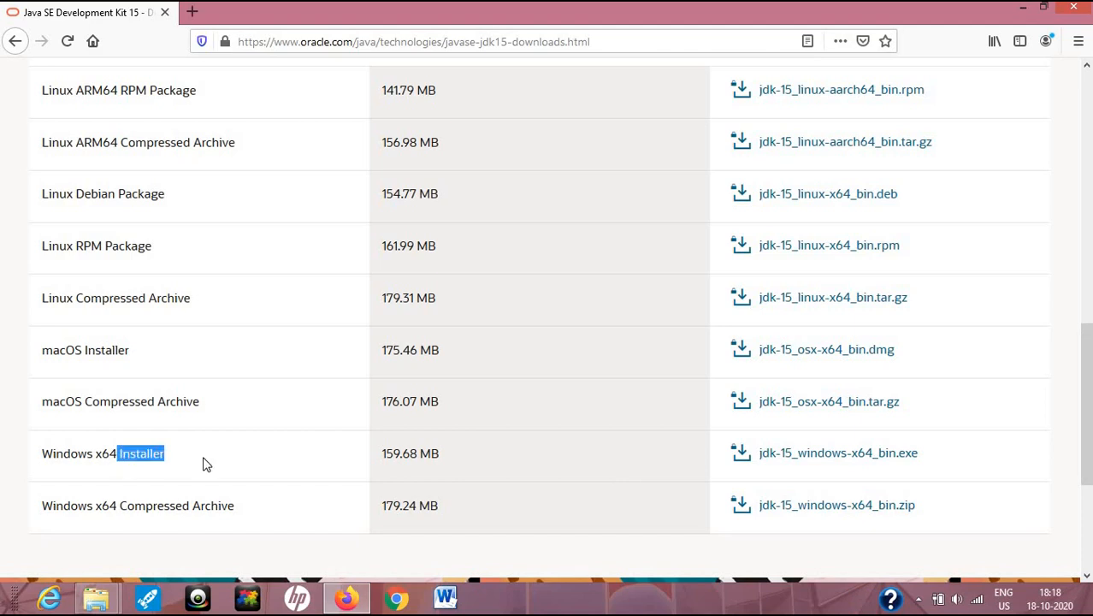
click(806, 453)
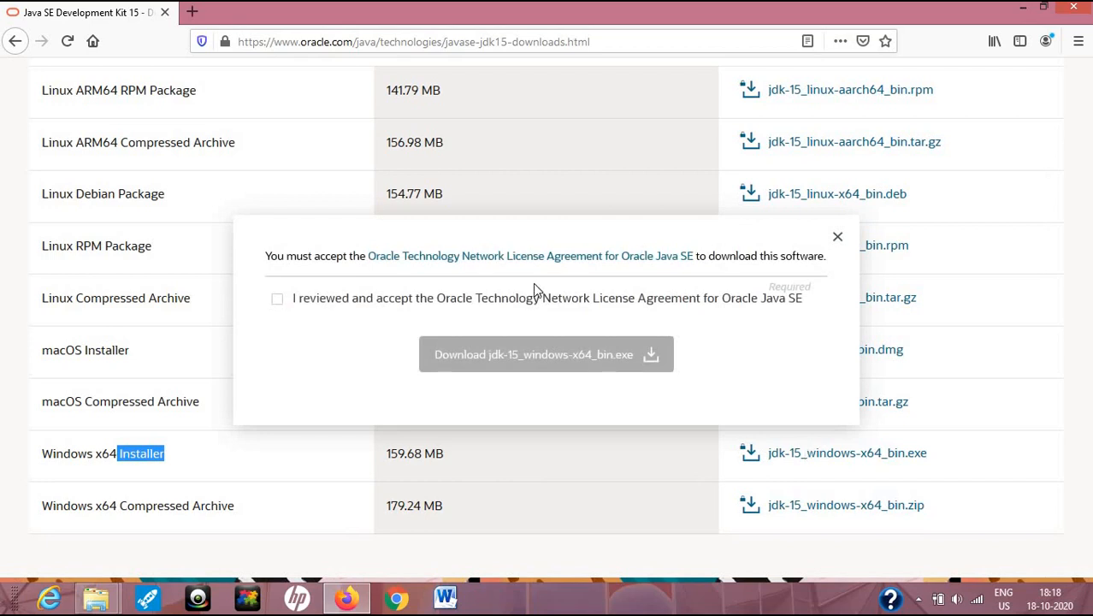
Step: Accept the Oracle Technology Network License Agreement and save jdk-15_windows-x64_bin.exe
click(298, 303)
click(279, 303)
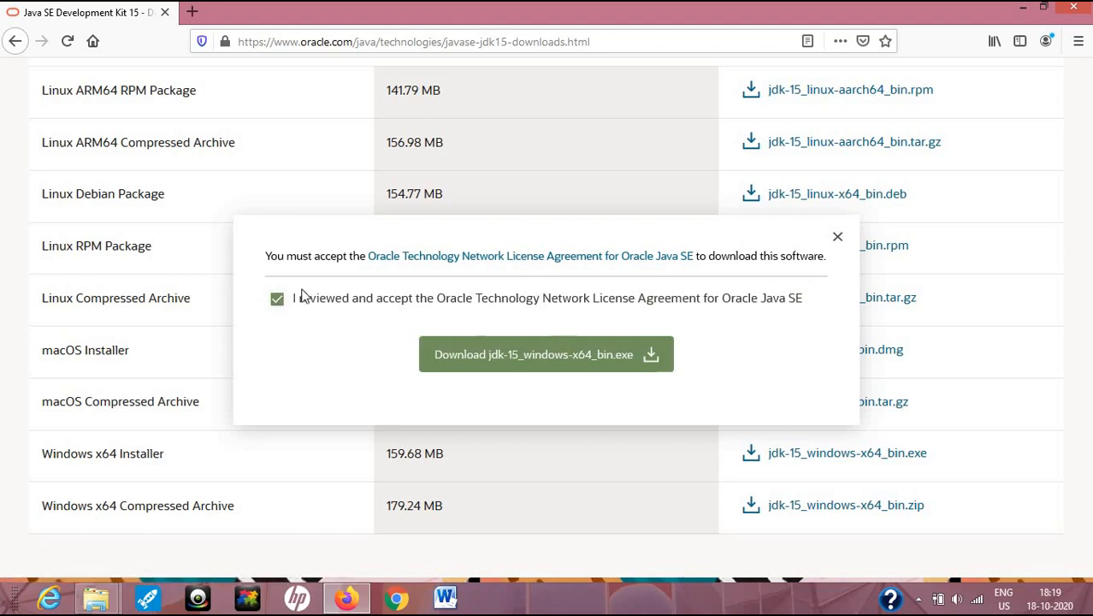
click(483, 356)
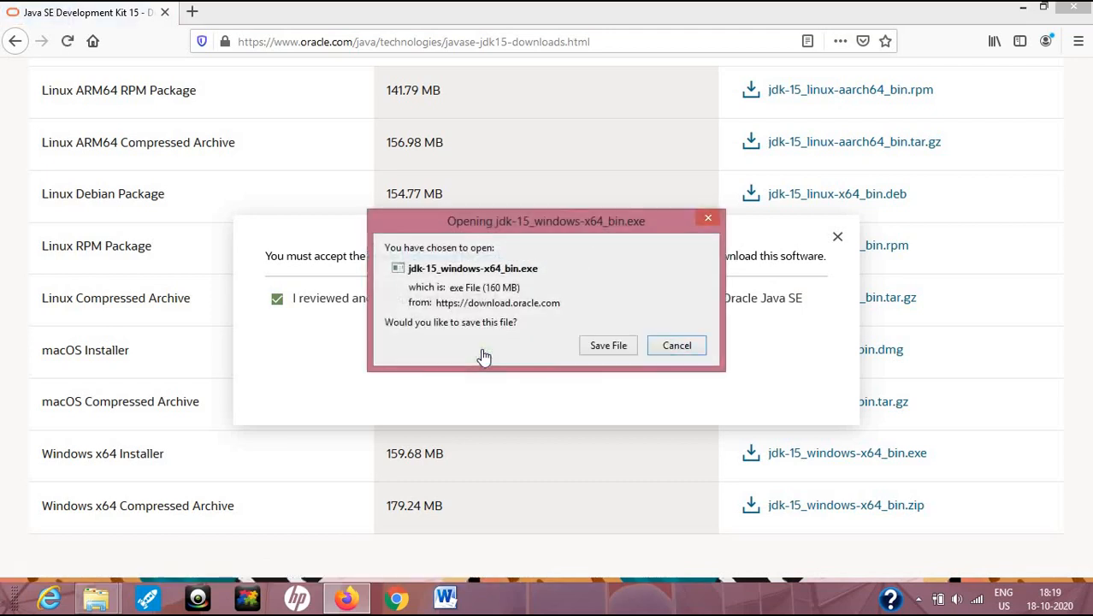
click(608, 345)
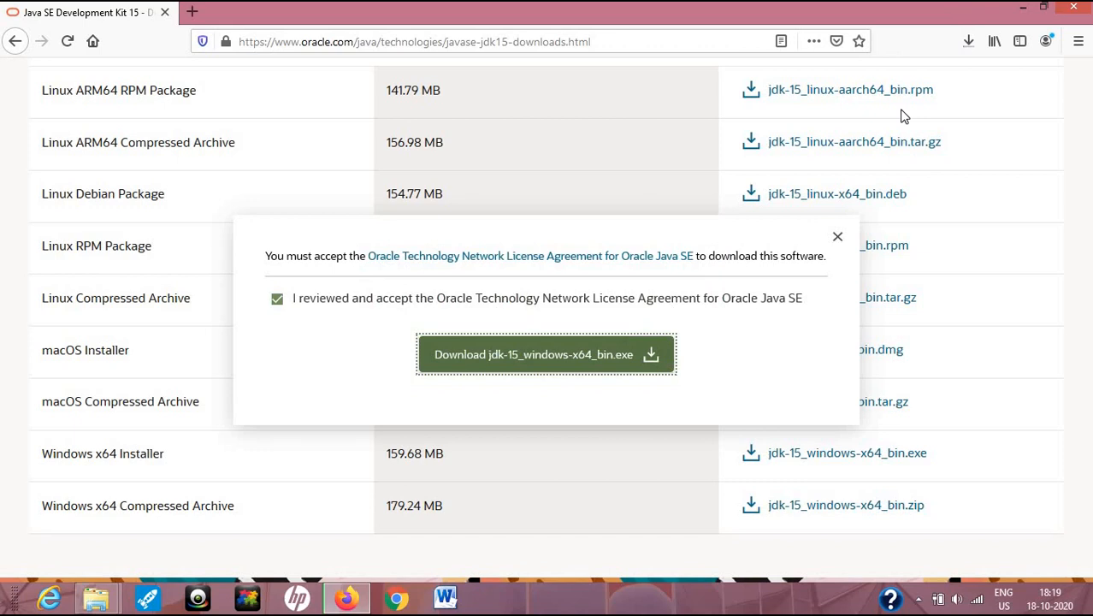
Step: Minimize the browser and open the Downloads folder in a maximized File Explorer window
click(1025, 10)
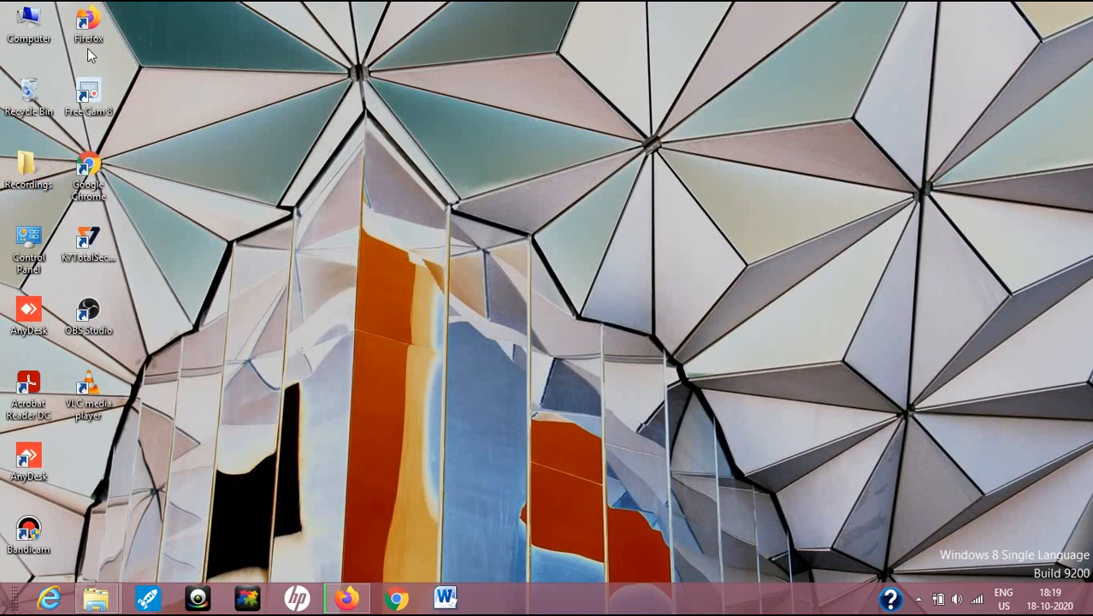
double_click(28, 24)
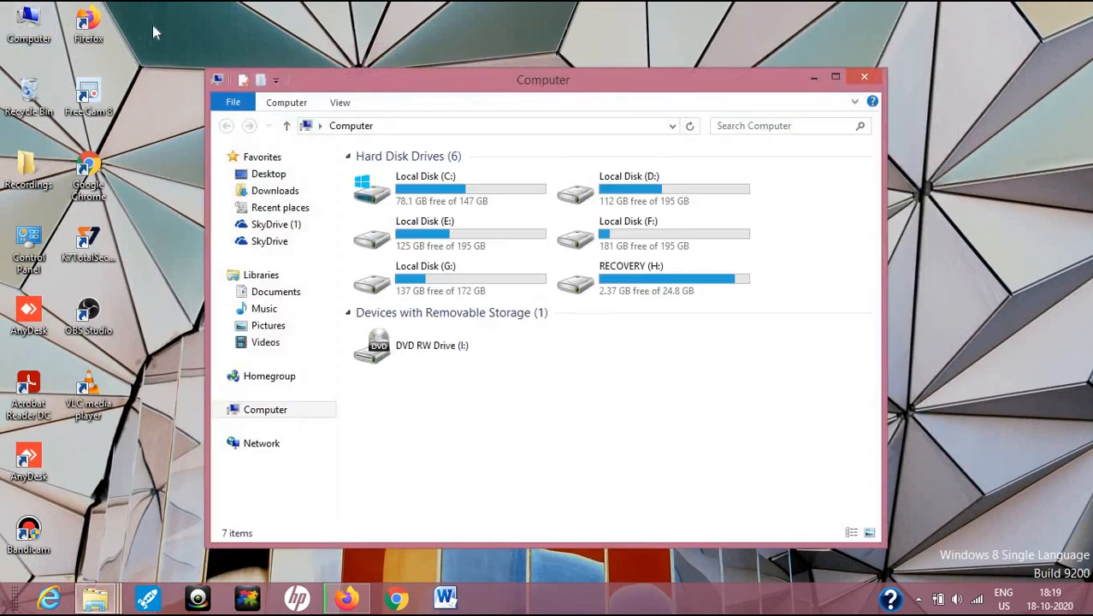
click(833, 78)
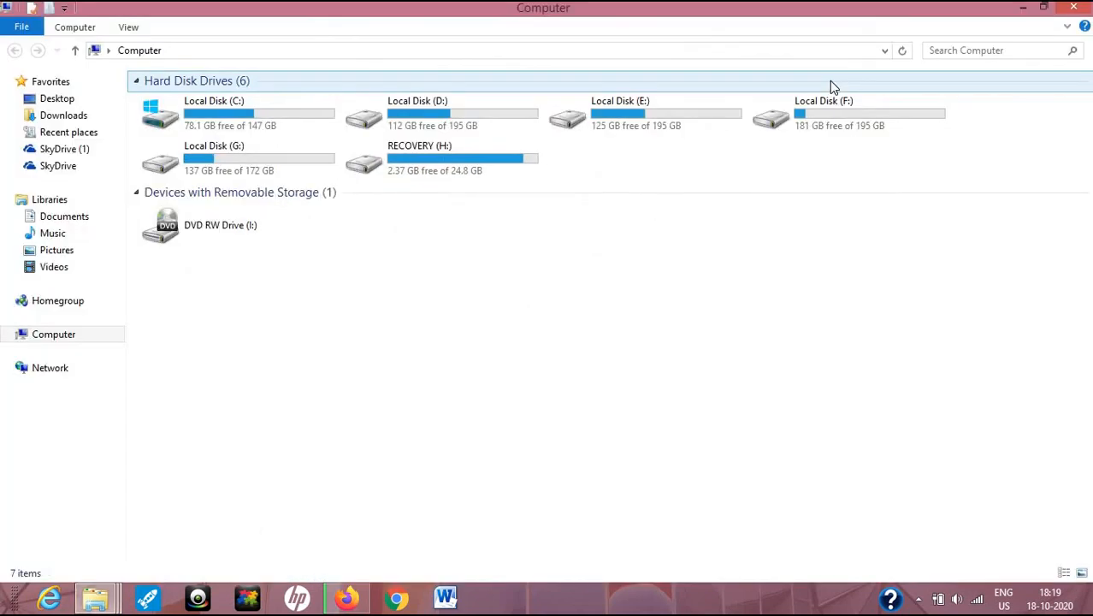
click(72, 120)
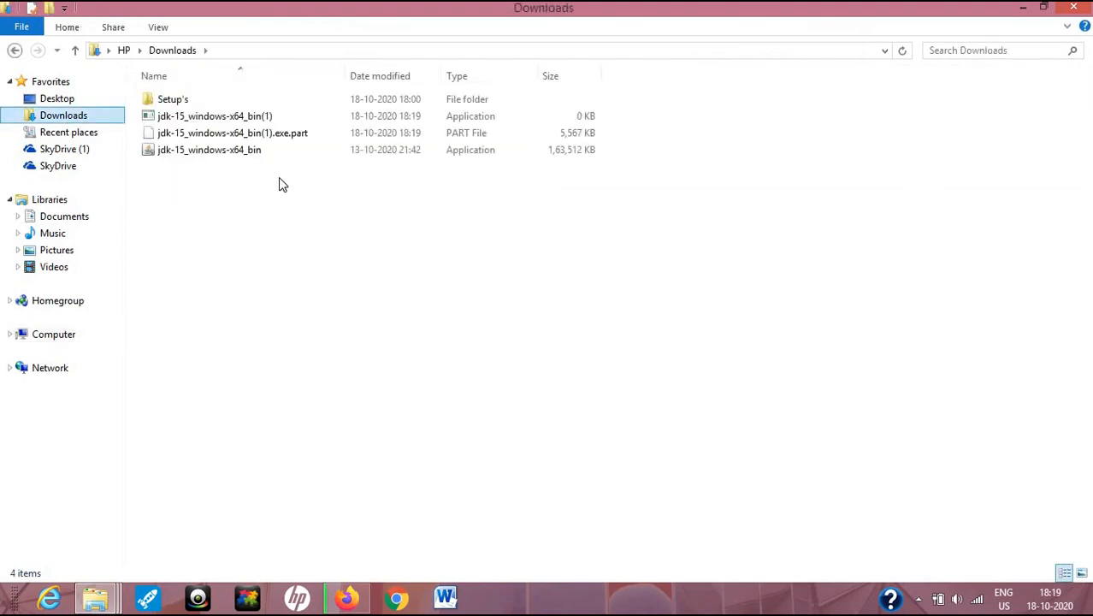
Step: Run the jdk-15_windows-x64_bin installer, install JDK 15 to the default C:\Program Files\Java\jdk-15\ folder, and close the finished wizard
click(248, 157)
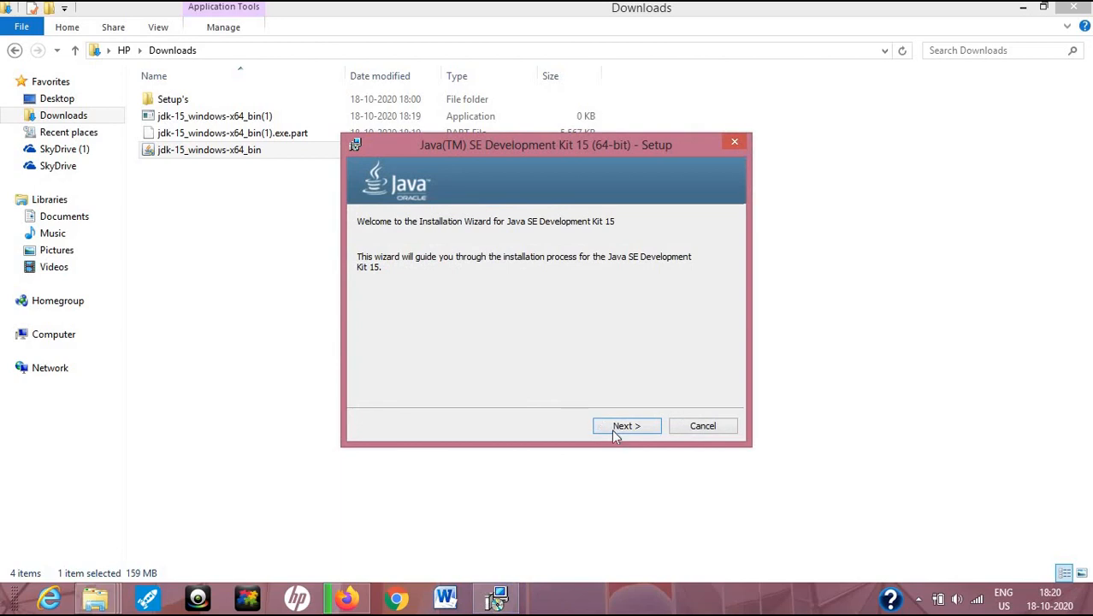
click(621, 428)
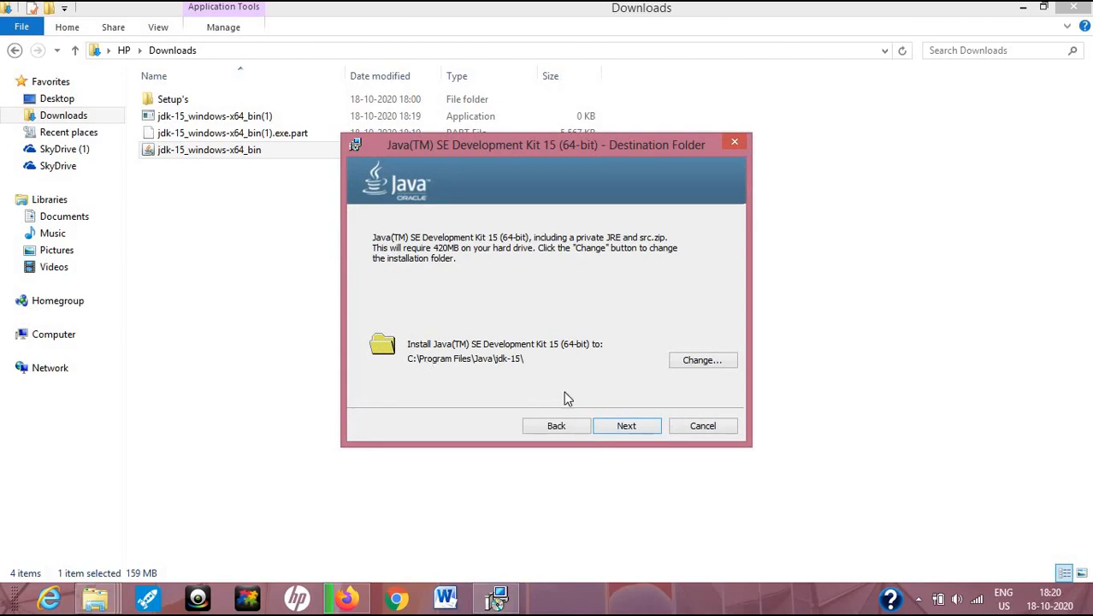
click(628, 426)
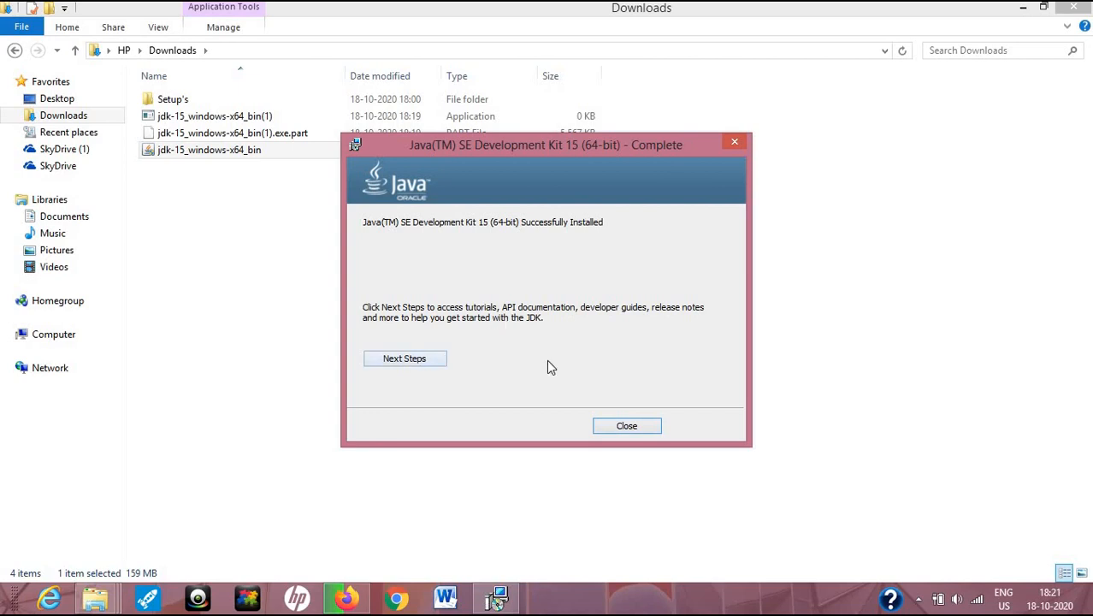
click(612, 433)
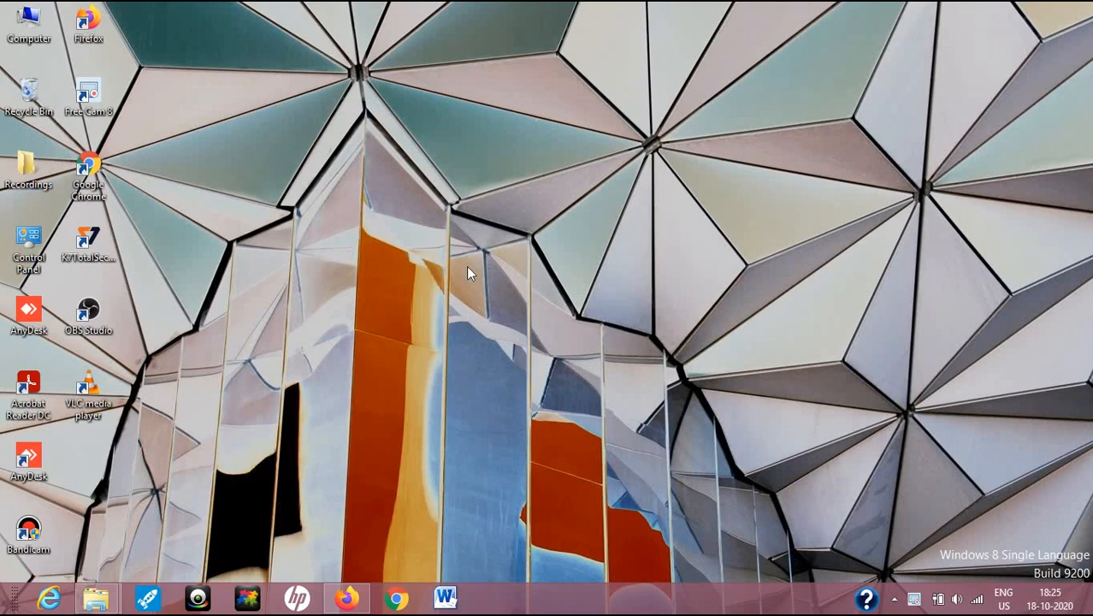
Step: View the System page under System and Security in a maximized Control Panel window, and minimize the window
double_click(36, 265)
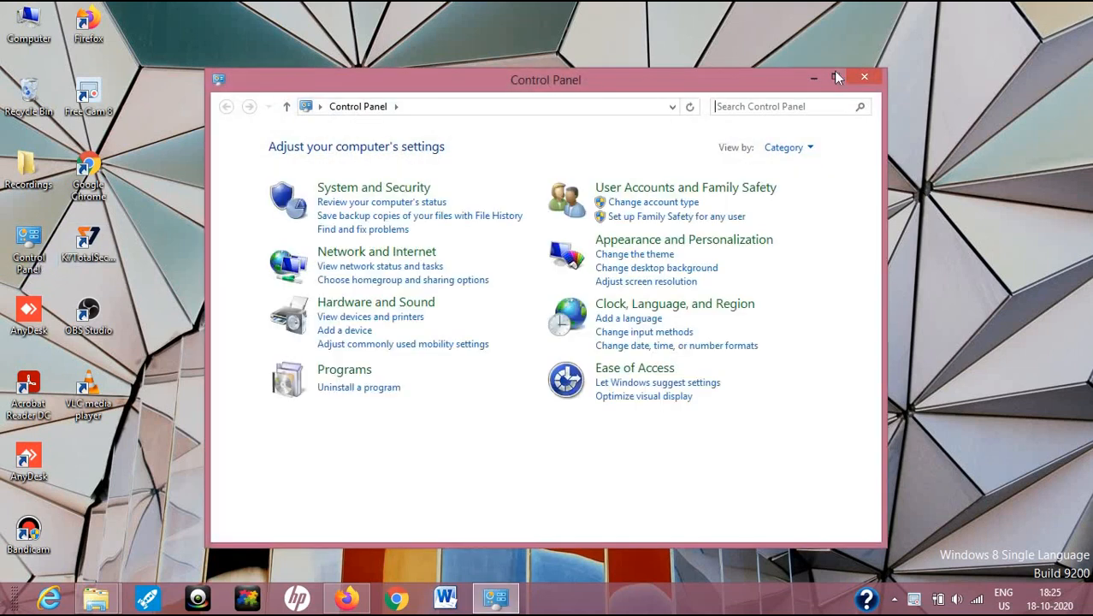
click(837, 78)
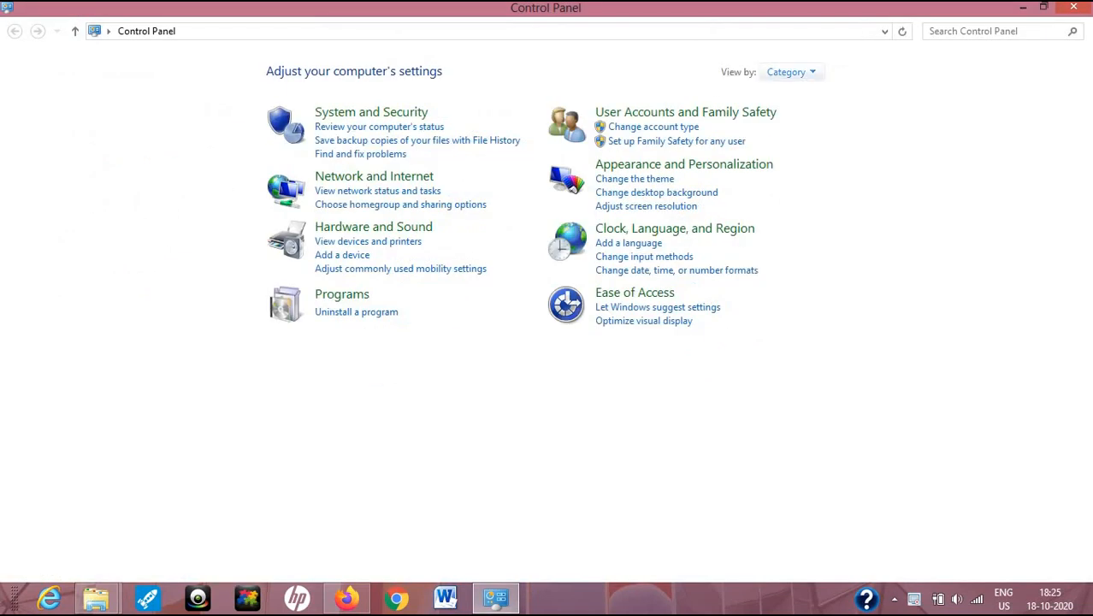
click(342, 114)
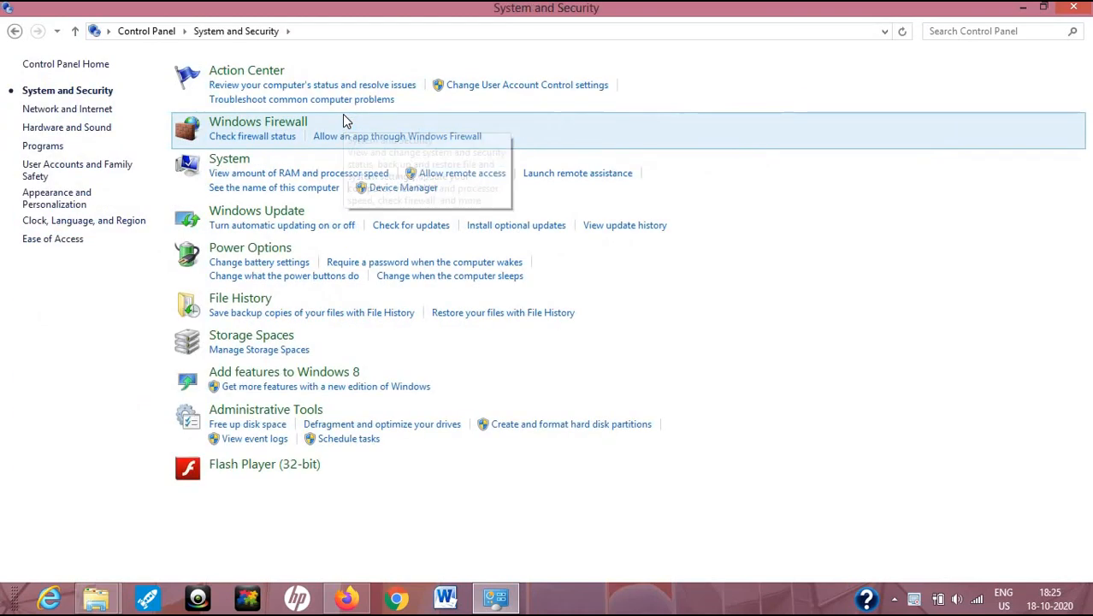
click(239, 162)
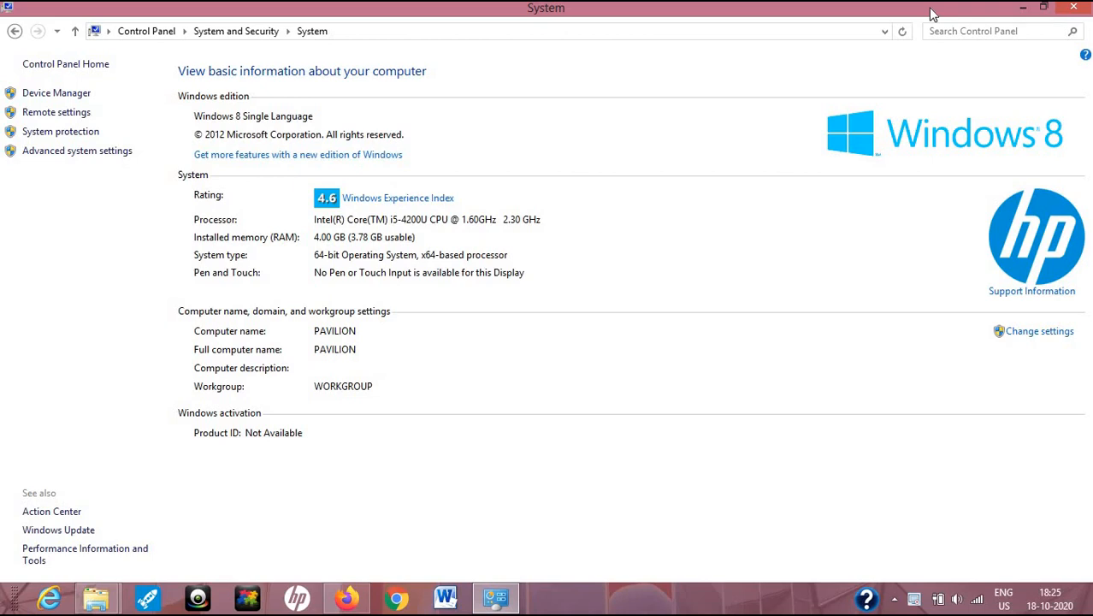
click(1025, 8)
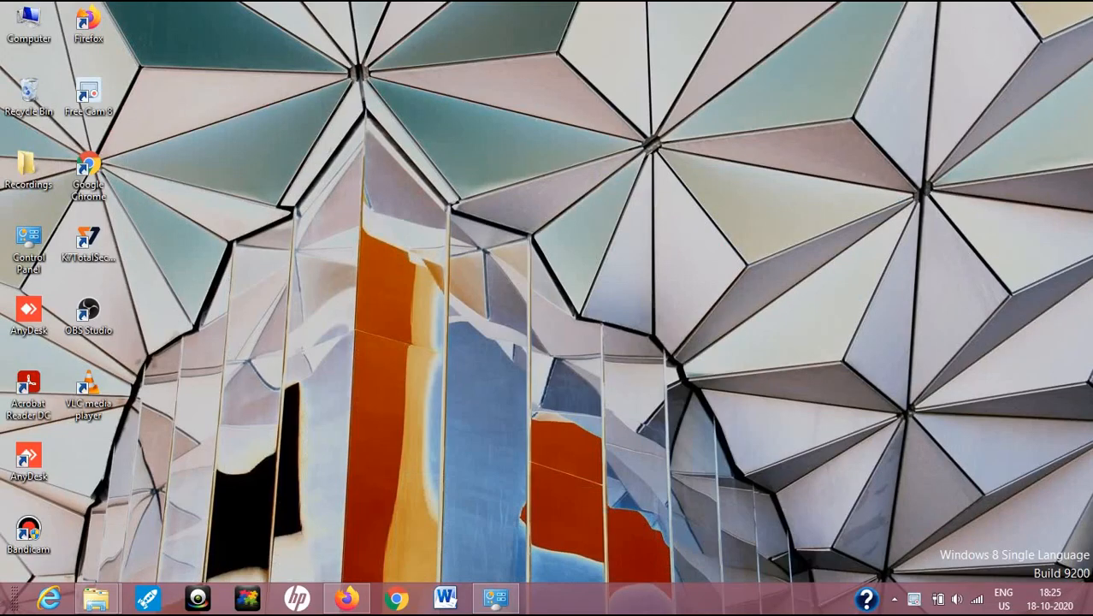
Step: Open the properties of Computer in a maximized window and bring up the Environment Variables dialog from the advanced system settings
click(28, 24)
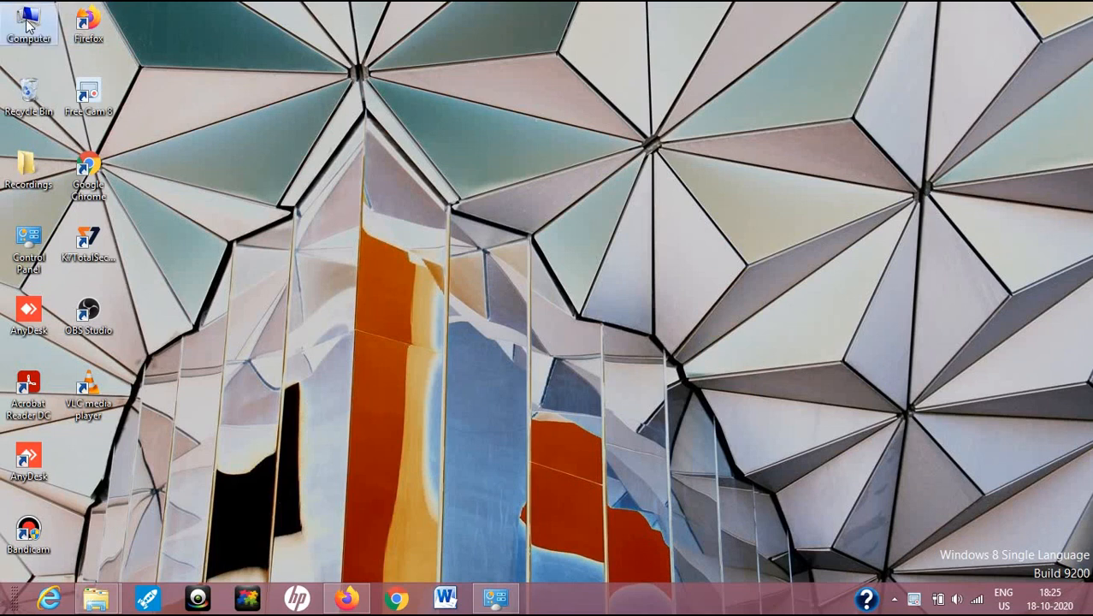
right_click(28, 24)
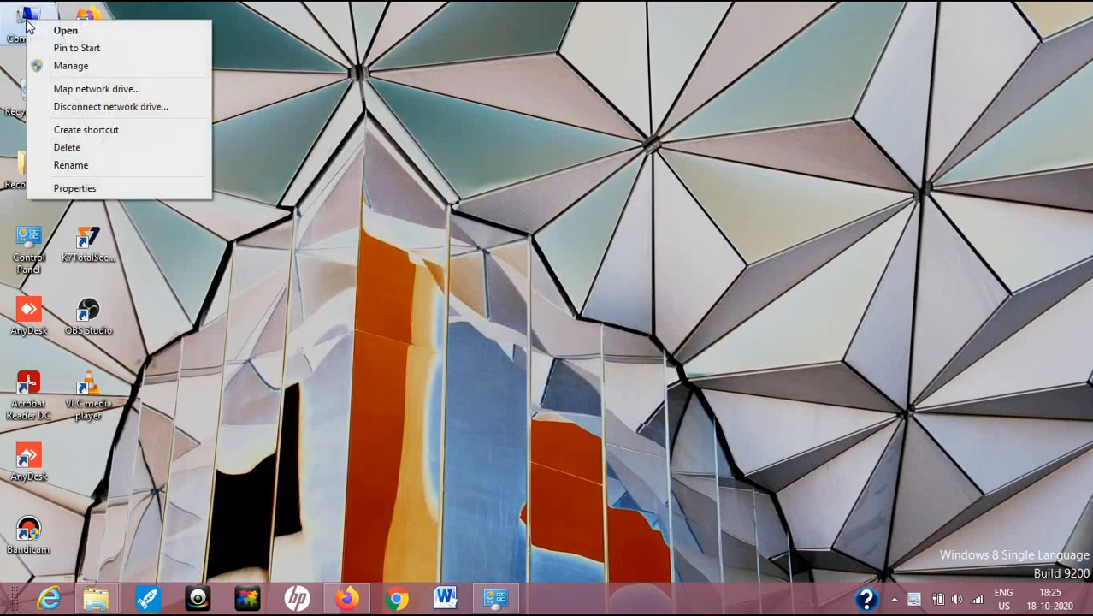
click(75, 188)
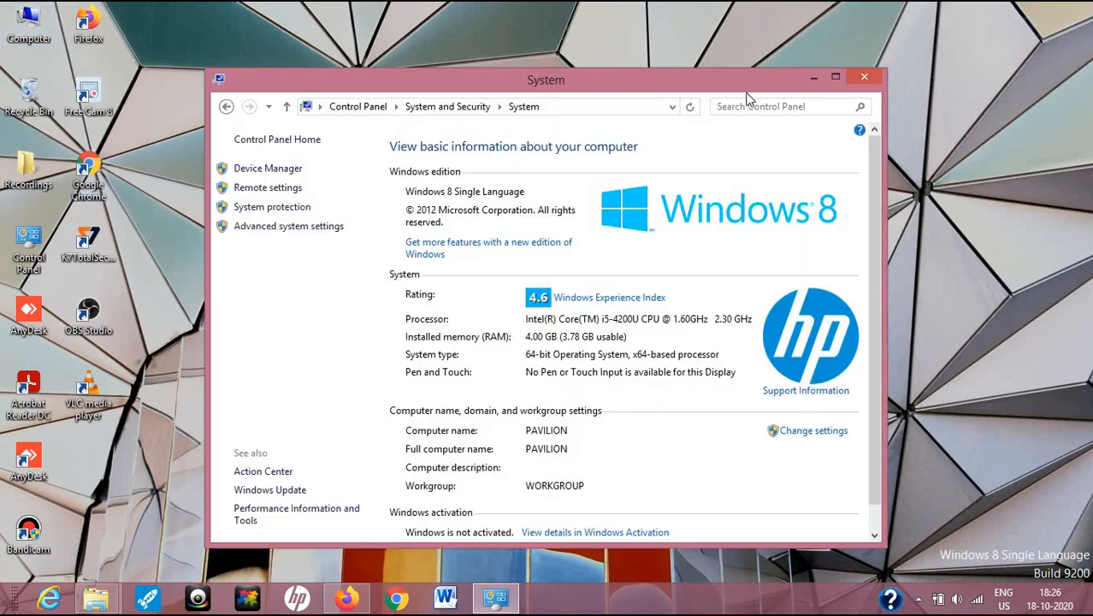
click(833, 77)
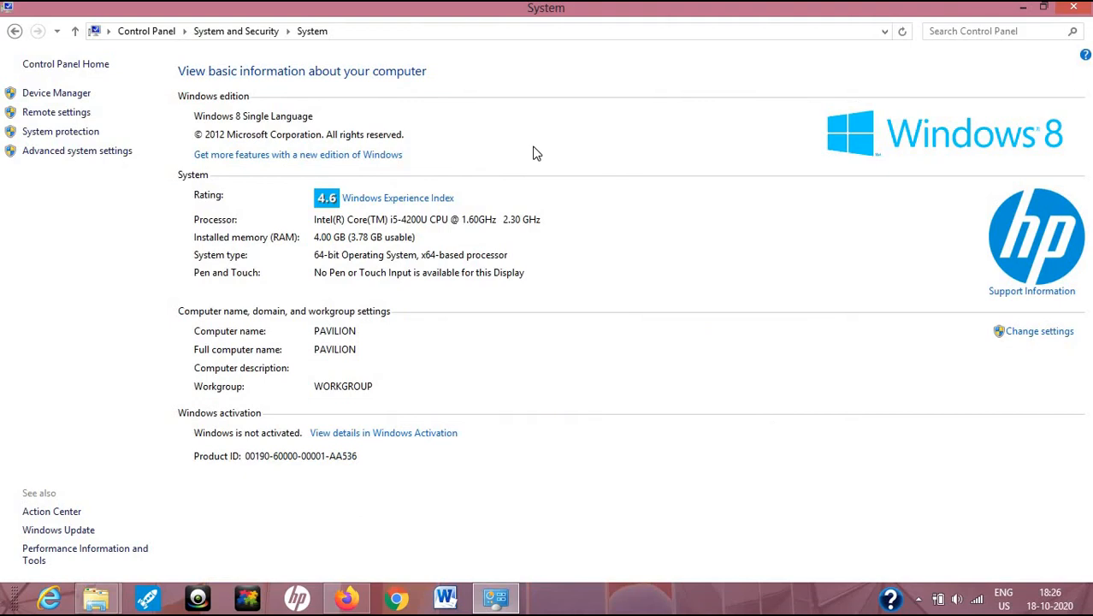
click(61, 161)
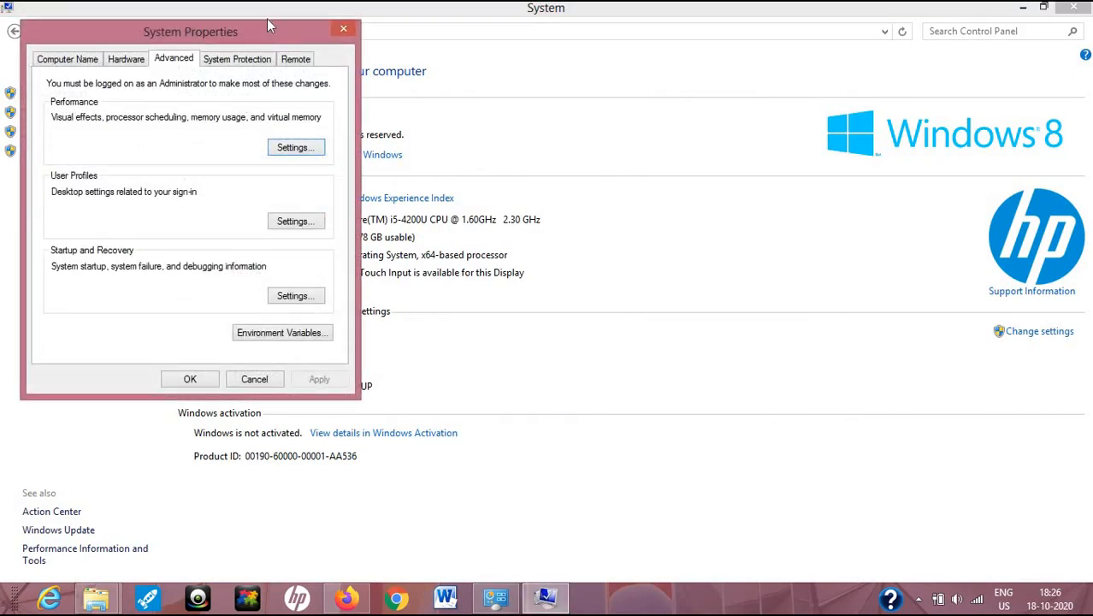
drag(270, 28, 616, 54)
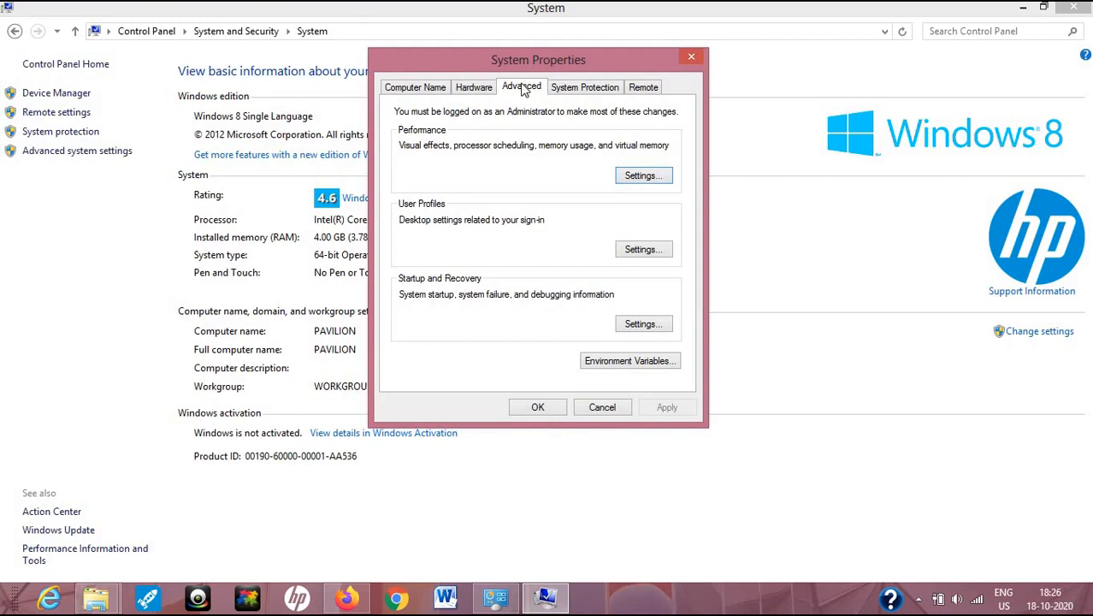
click(617, 363)
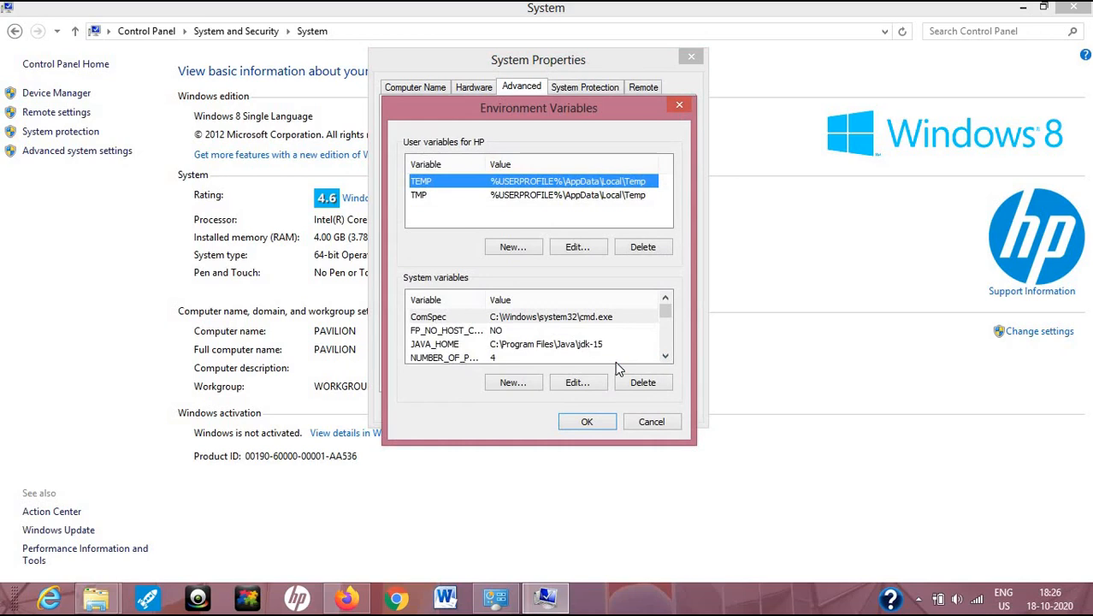
Step: Open the Path system variable for editing and clear its entire value
click(665, 356)
double_click(665, 357)
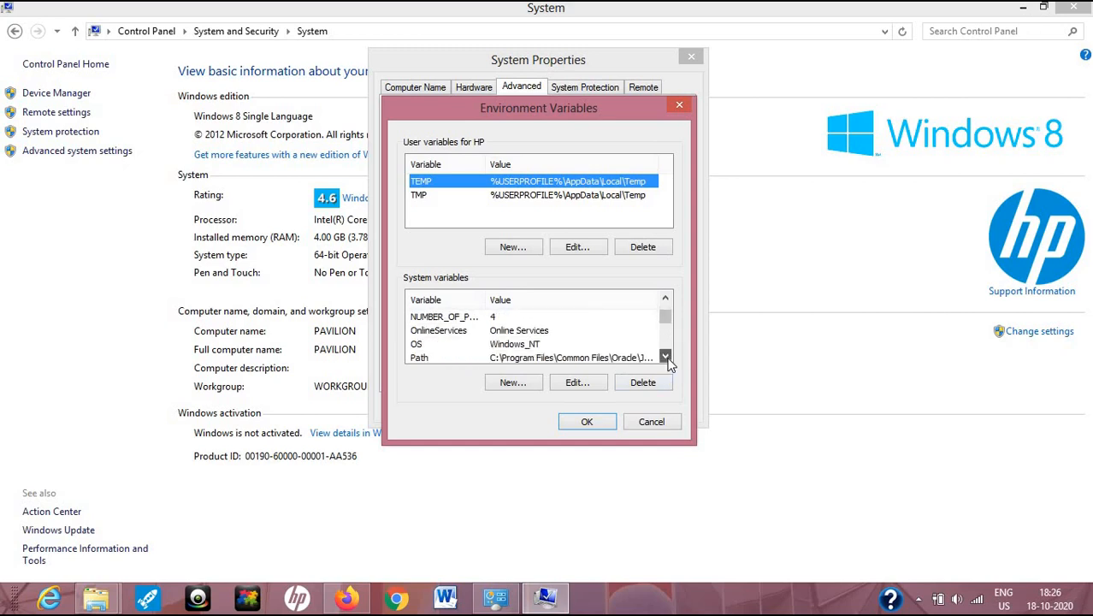
click(665, 357)
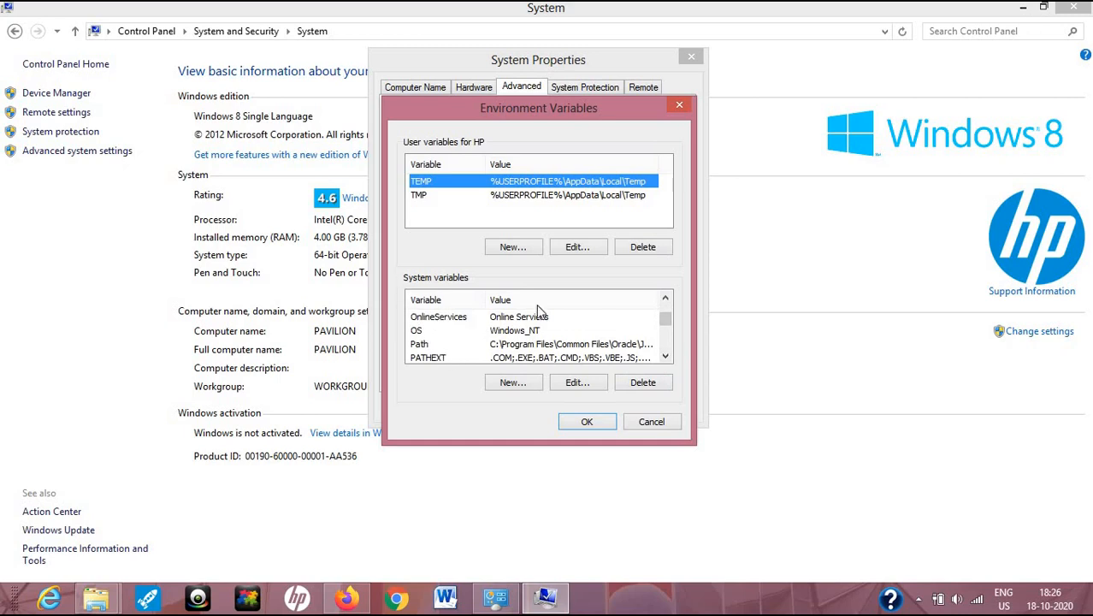
click(422, 346)
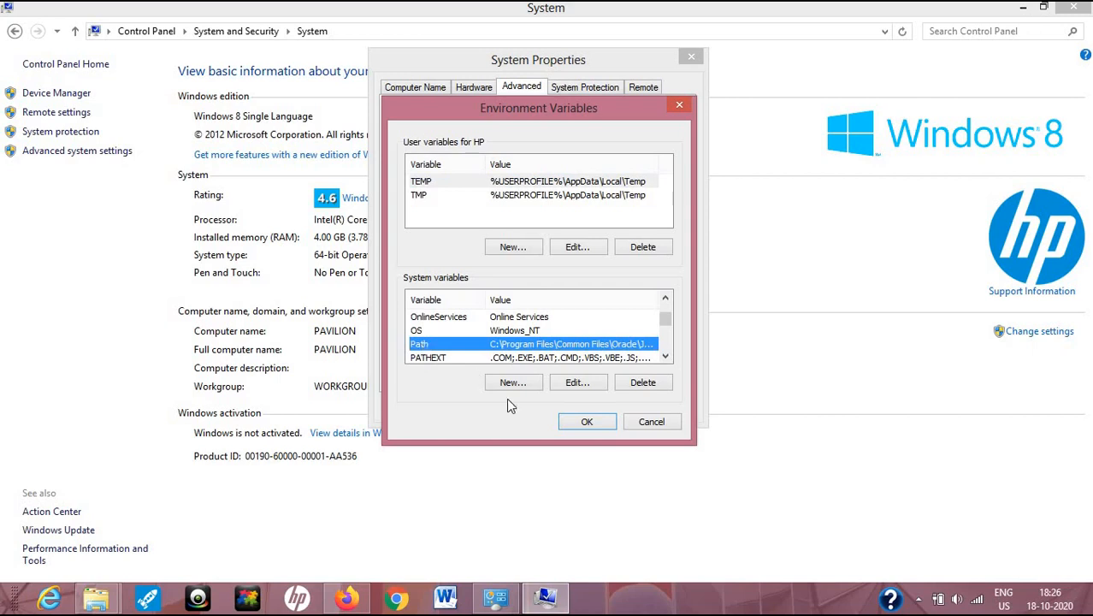
click(572, 381)
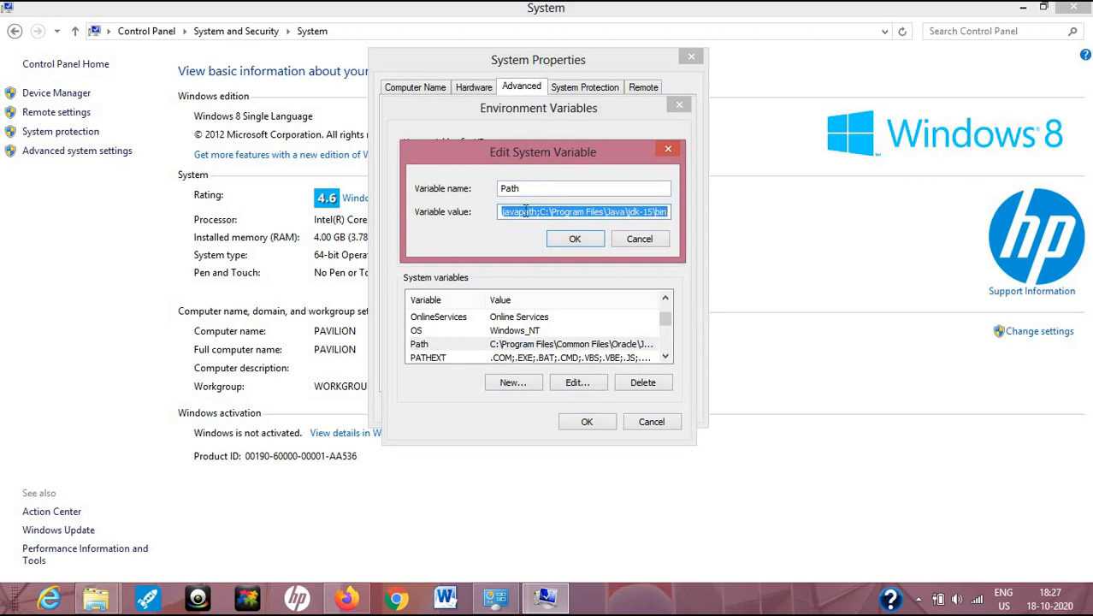
key(BackSpace)
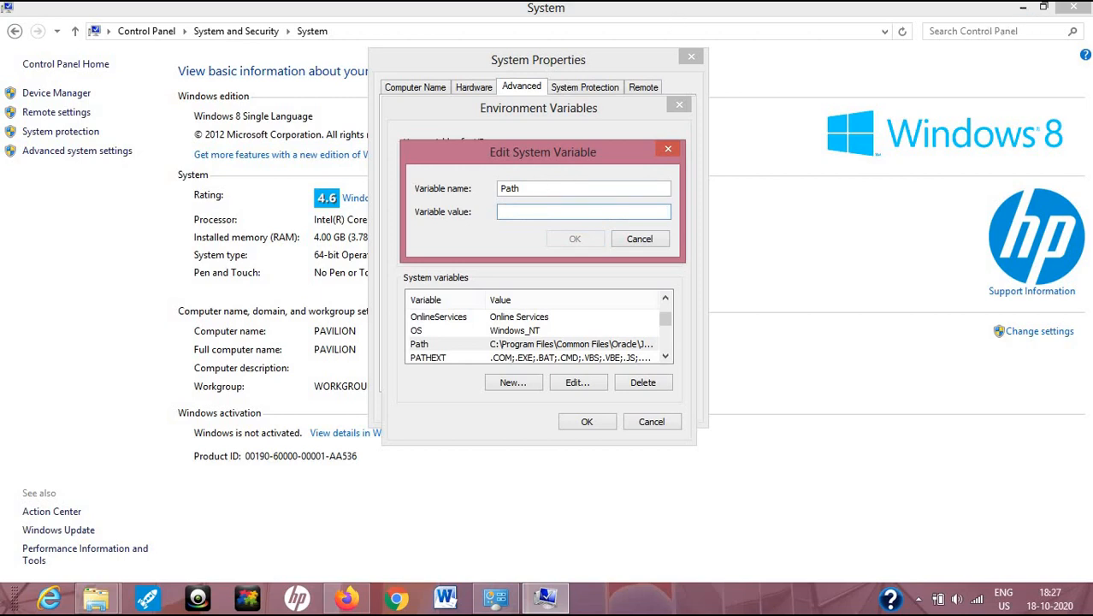
Step: Browse from Computer to C:\Program Files\Java\jdk-15\bin in a maximized File Explorer window and copy the folder's address
click(1022, 11)
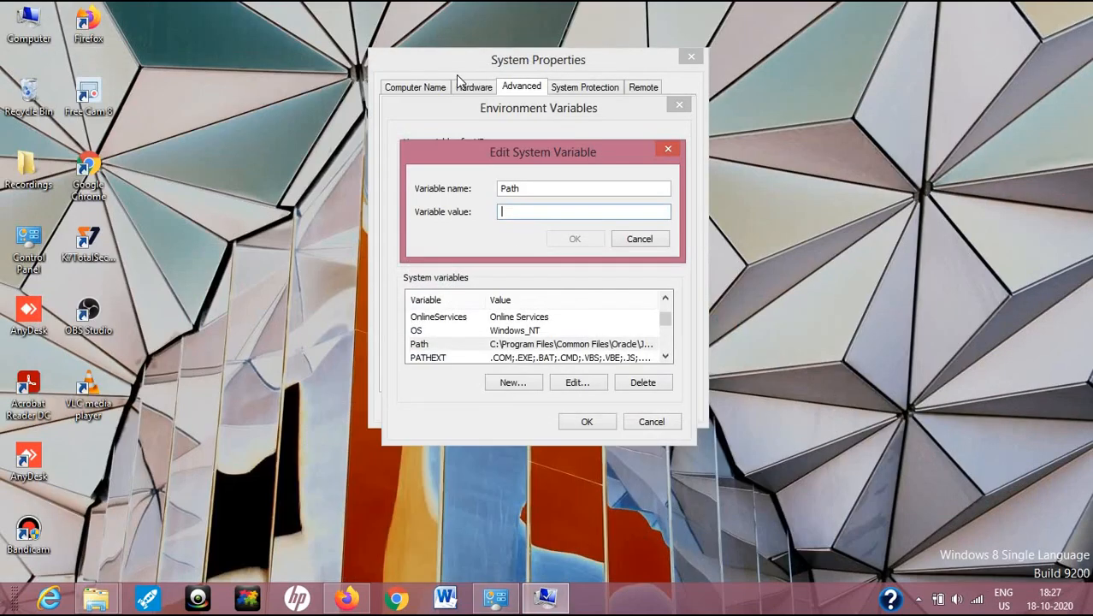
double_click(25, 23)
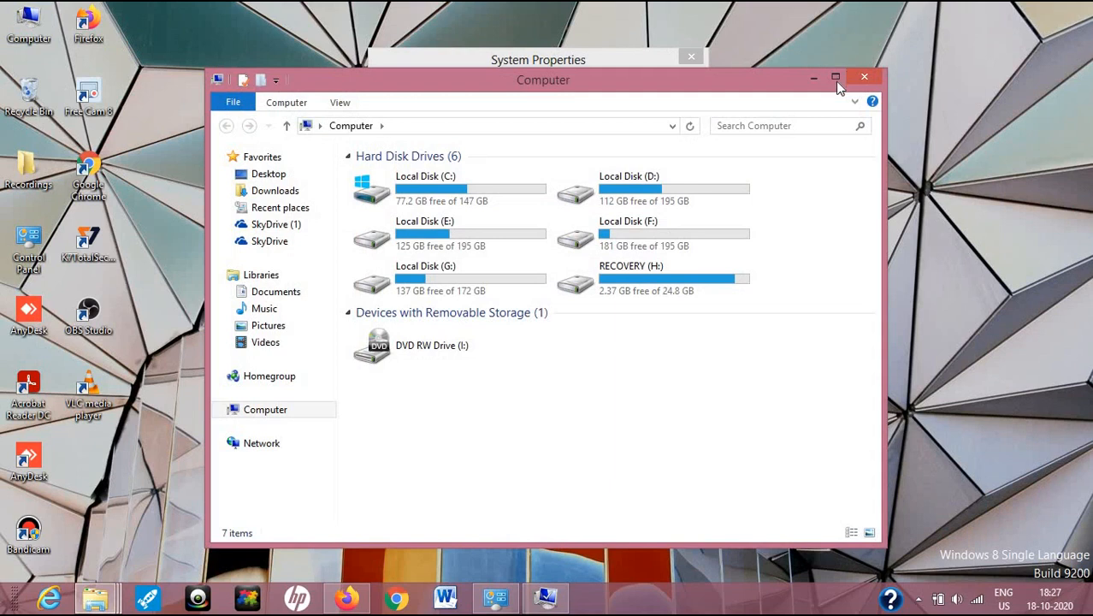
click(834, 77)
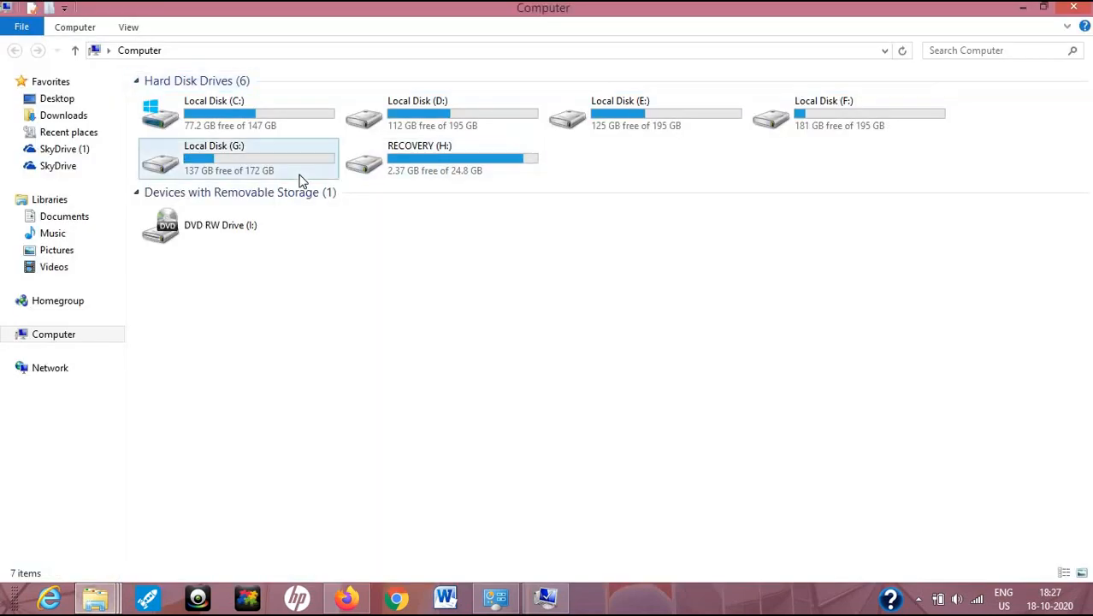
double_click(240, 117)
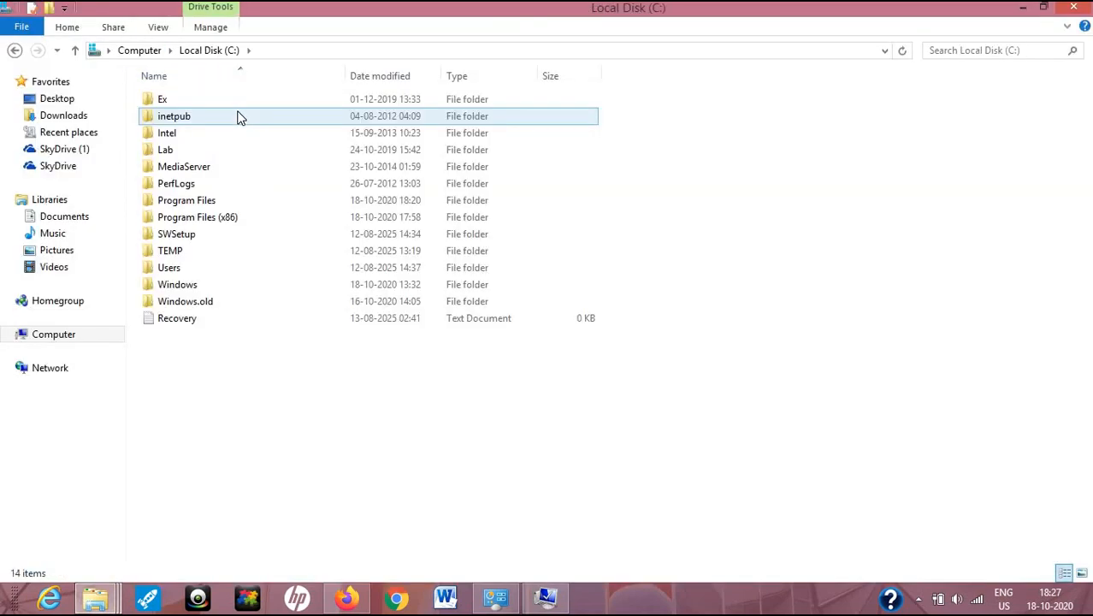
double_click(226, 200)
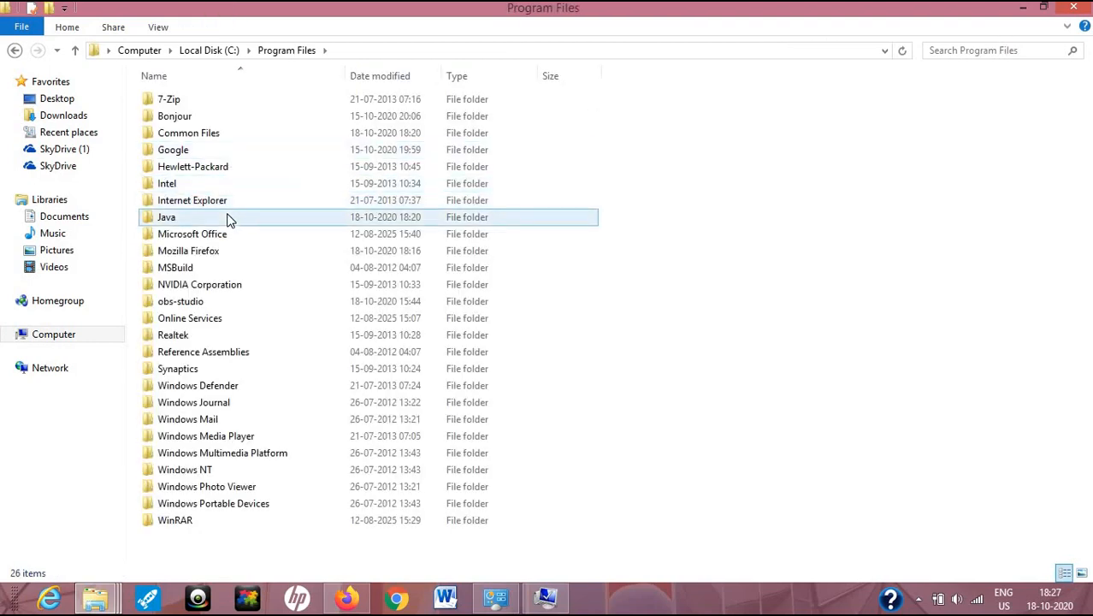
click(228, 220)
double_click(227, 220)
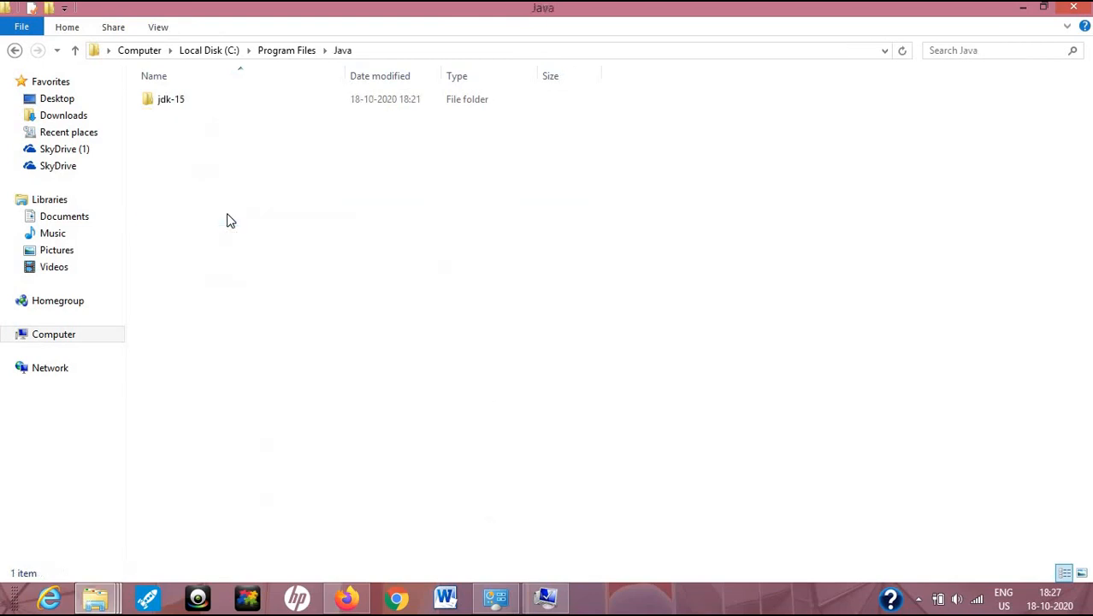
double_click(339, 101)
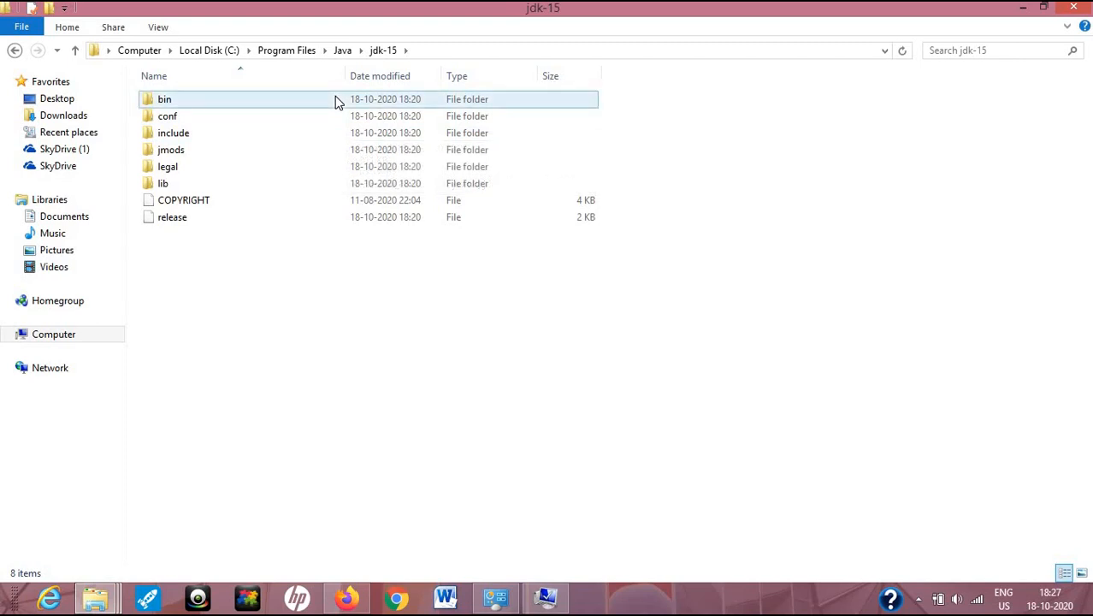
double_click(336, 101)
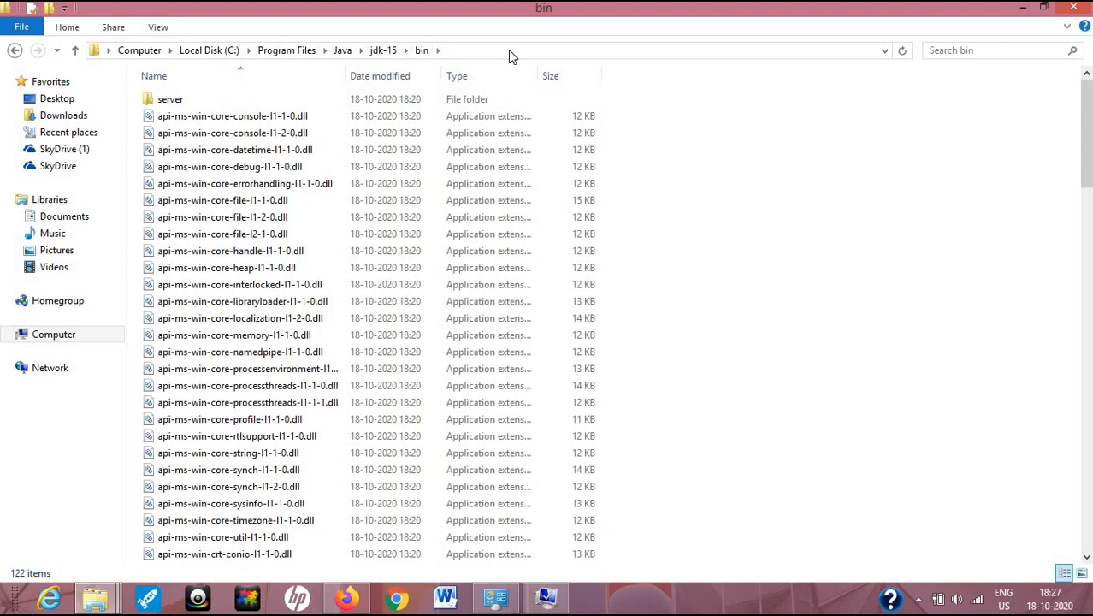
right_click(460, 49)
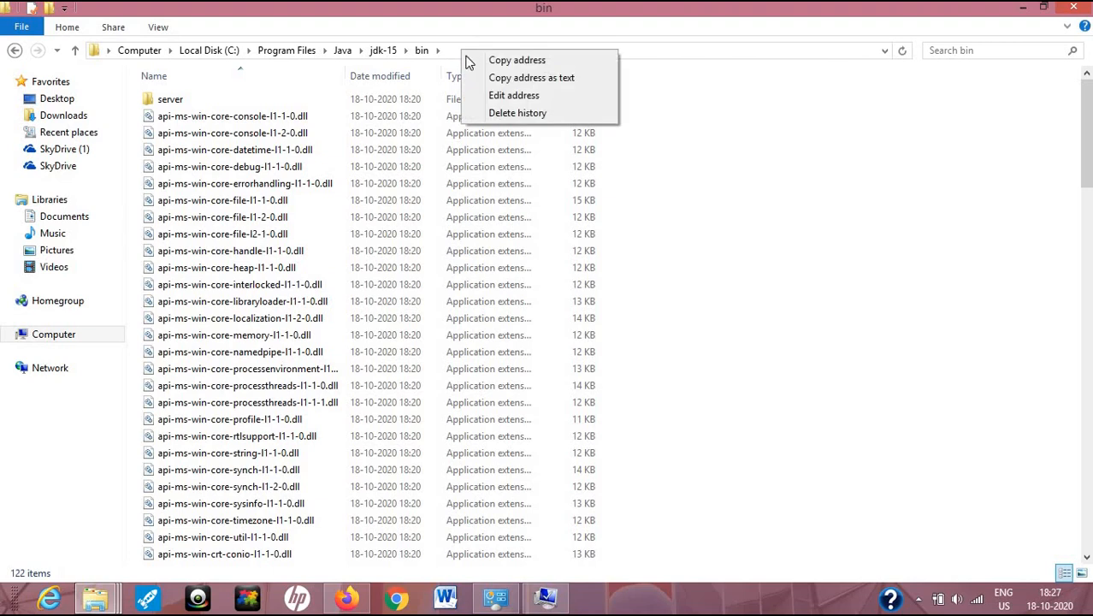
click(475, 62)
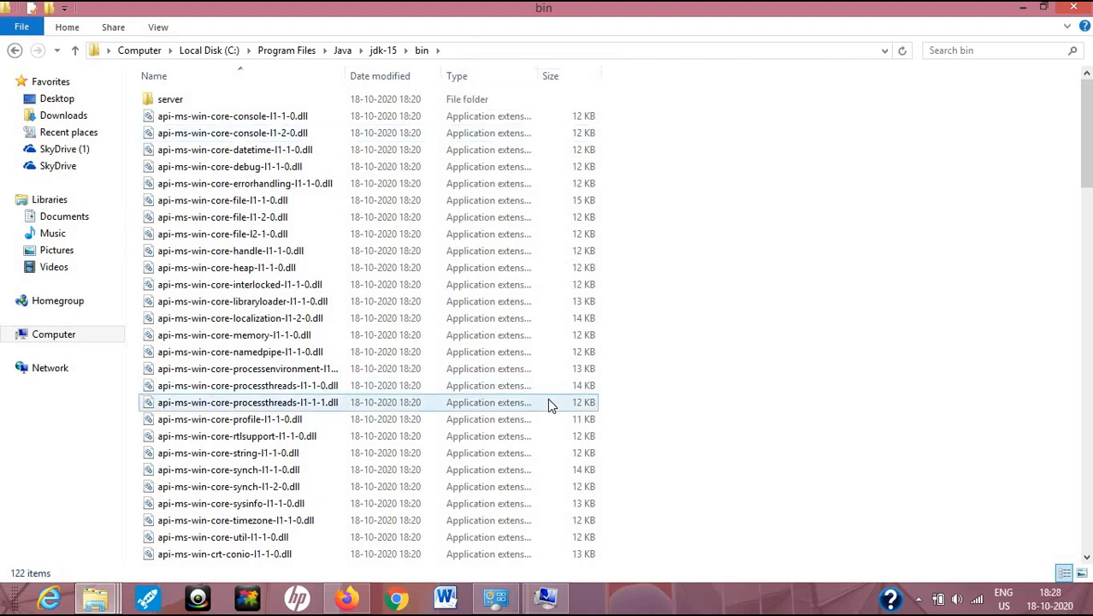
Step: Return to the Path variable being edited, paste C:\Program Files\Java\jdk-15\bin as its value, and confirm the edit
mouse_move(552, 608)
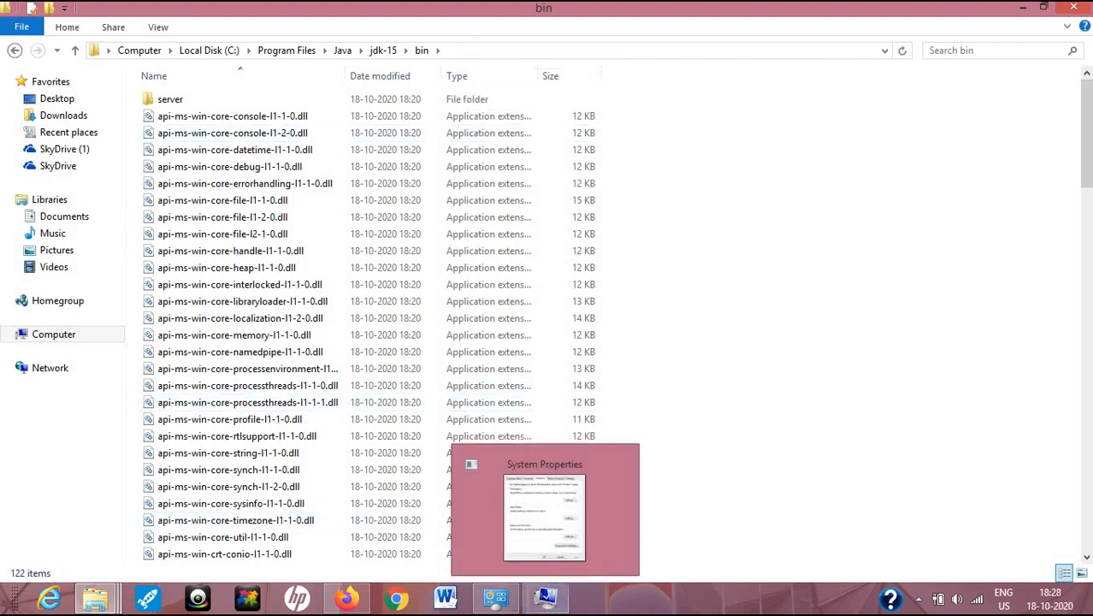
click(1022, 10)
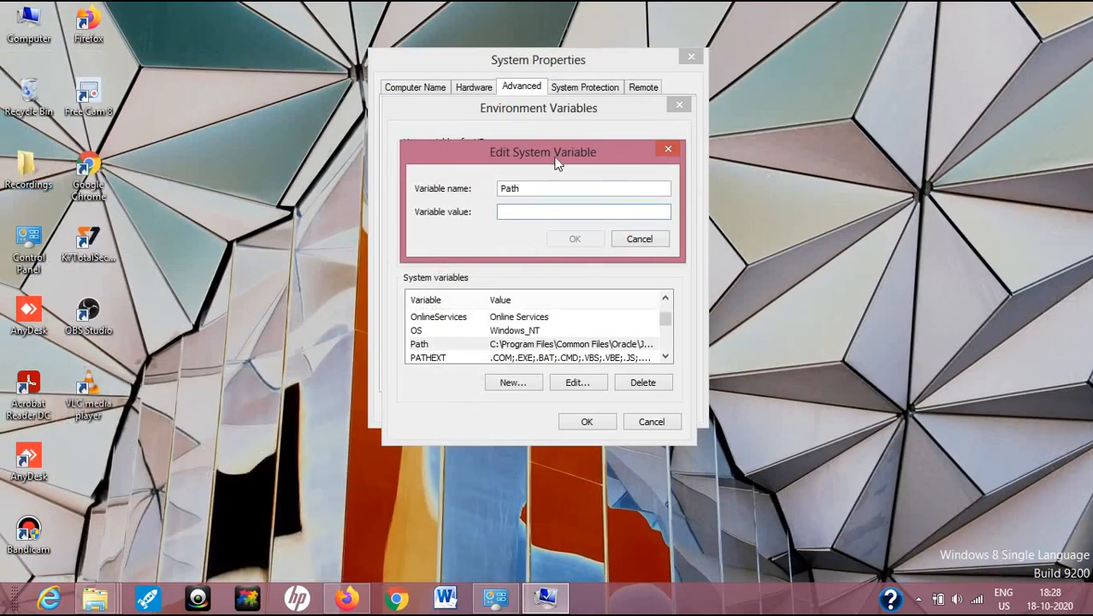
right_click(518, 213)
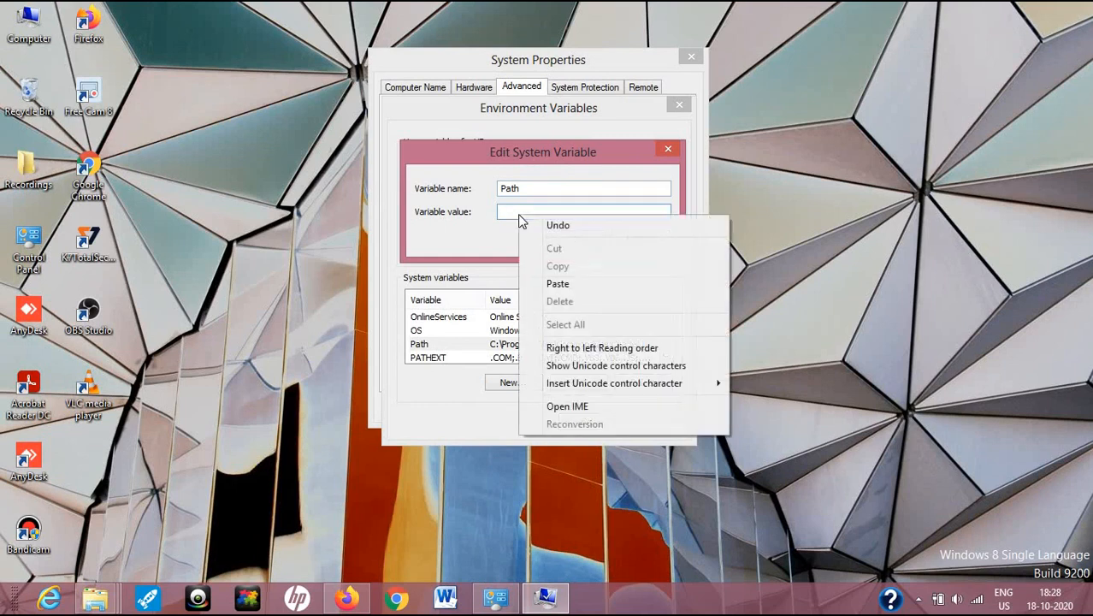
click(556, 284)
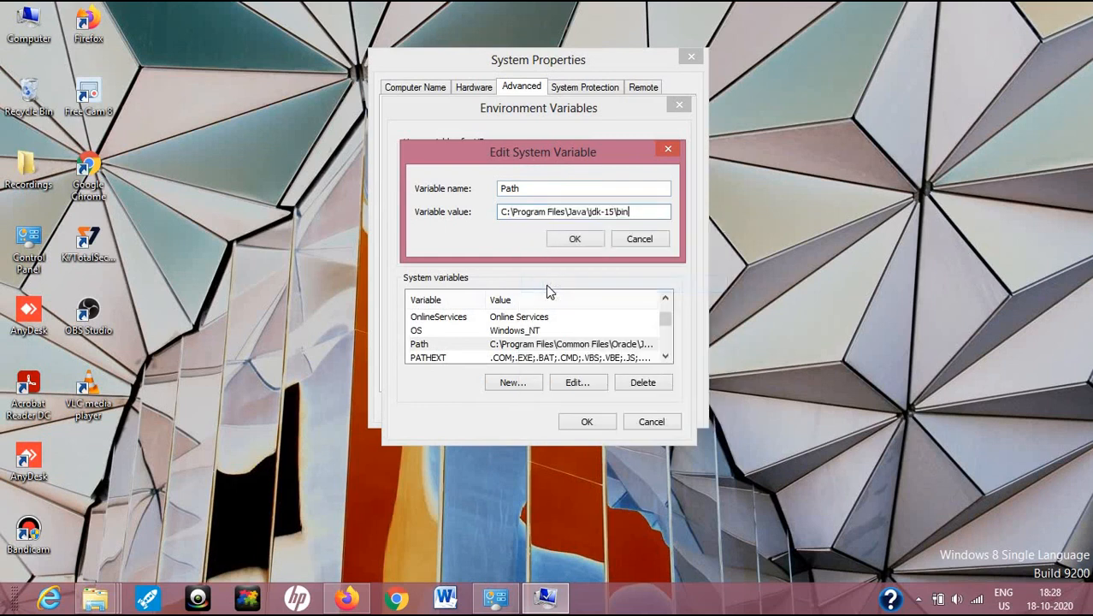
click(584, 240)
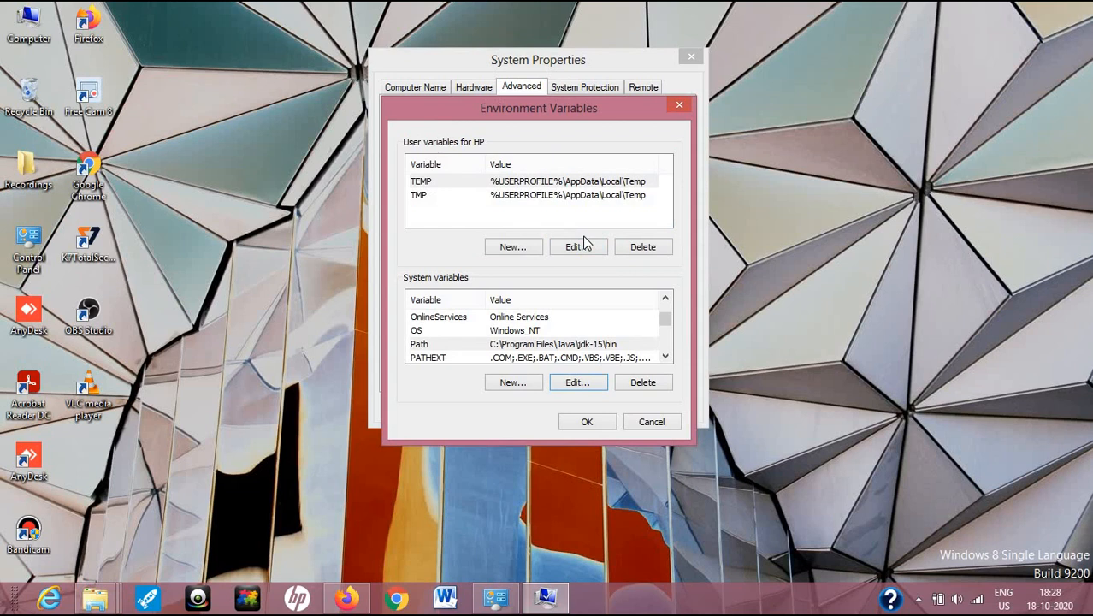
Step: Start a new system variable, name it JAVA_HOME, and place the cursor in its empty value field
click(502, 383)
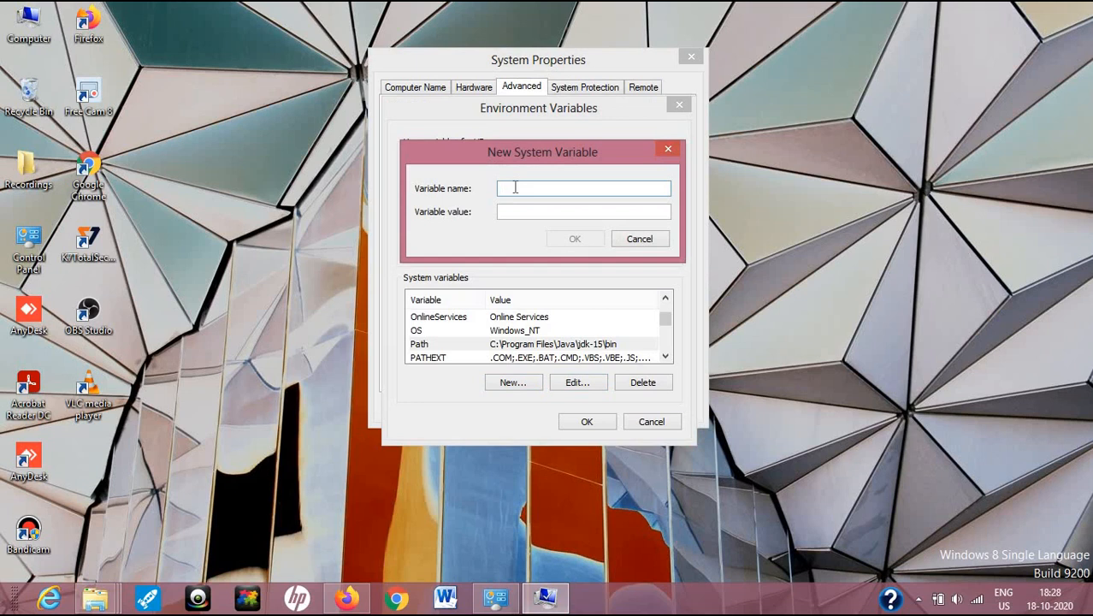
text(J)
text(JAVA)
text(_HOME)
click(544, 210)
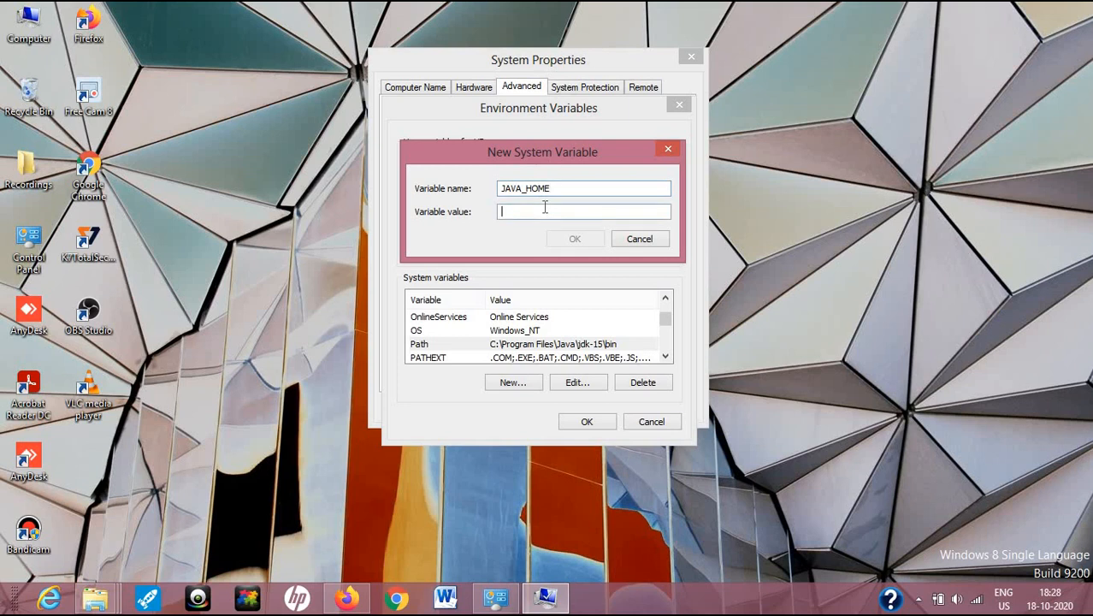
Step: Browse from Computer to C:\Program Files\Java\jdk-15 in a maximized File Explorer window and copy the folder's address
double_click(30, 53)
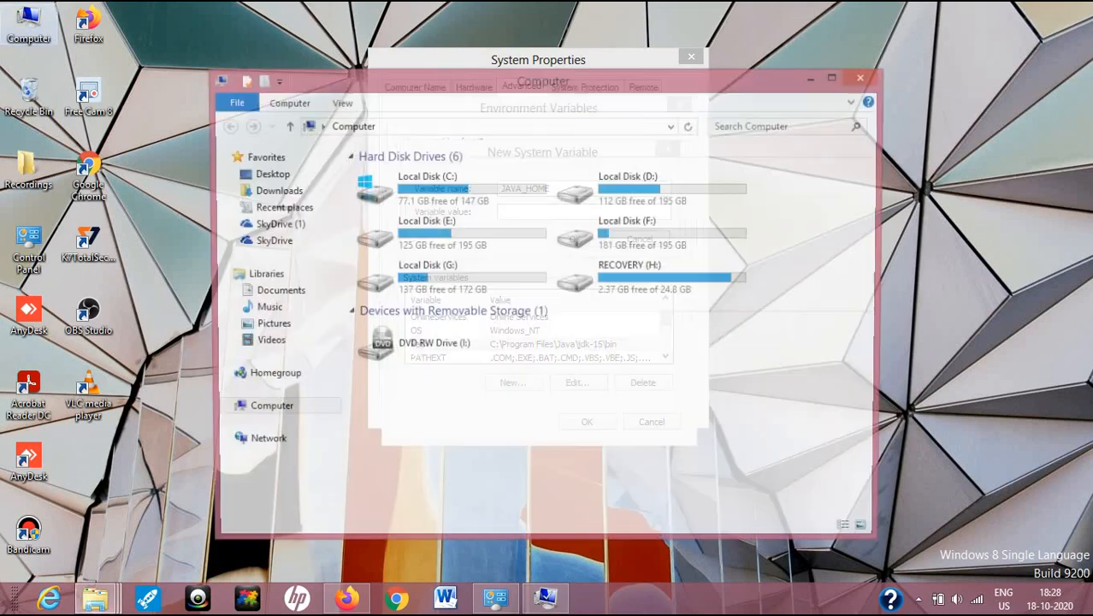
click(834, 80)
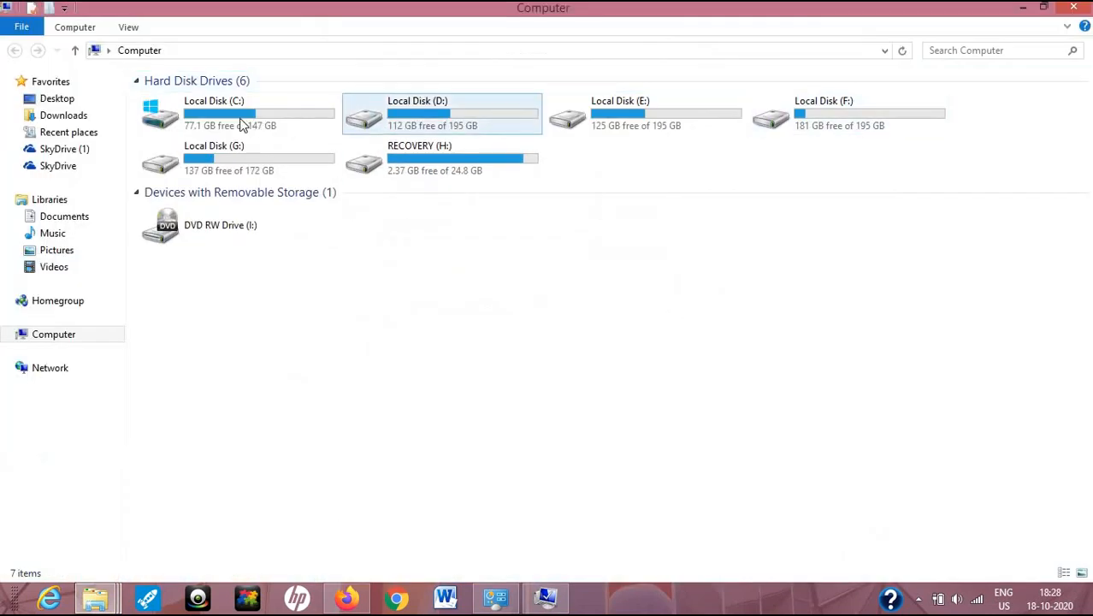
click(231, 123)
double_click(229, 122)
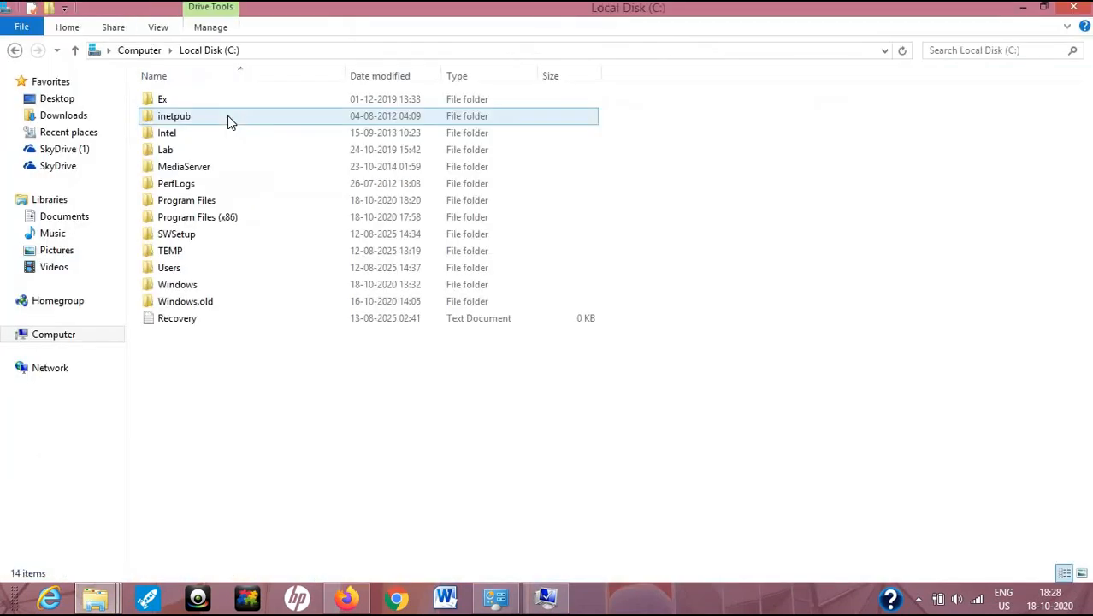
click(227, 183)
double_click(227, 198)
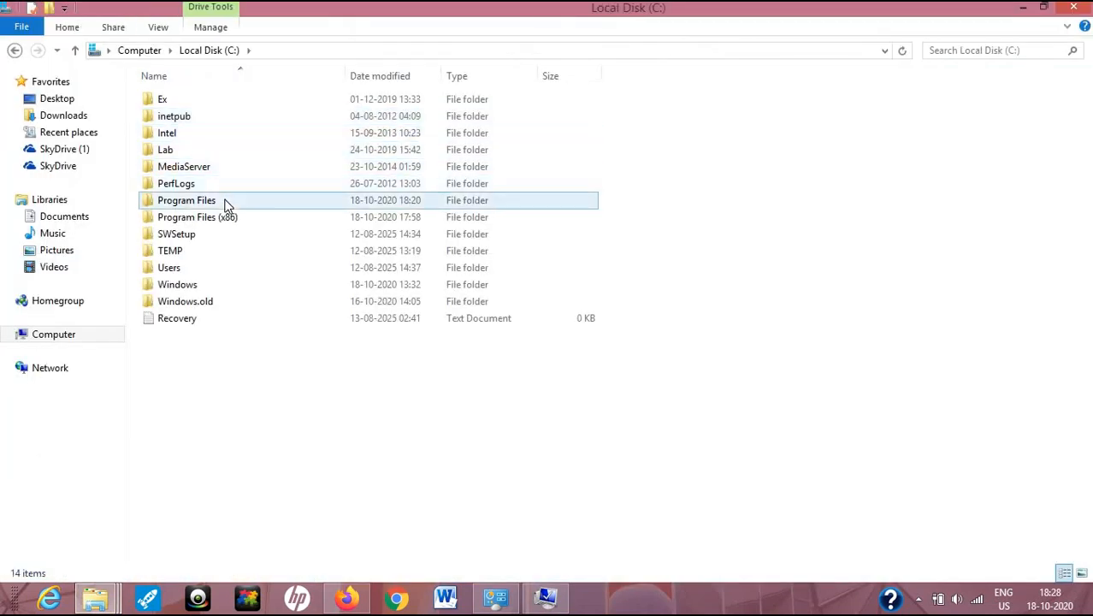
double_click(227, 218)
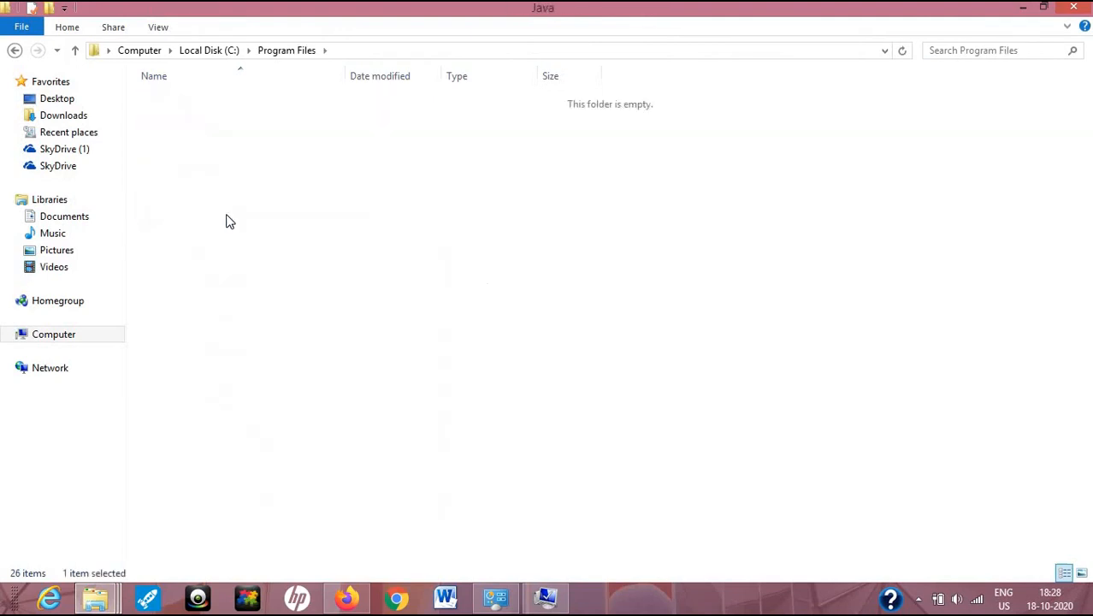
double_click(255, 105)
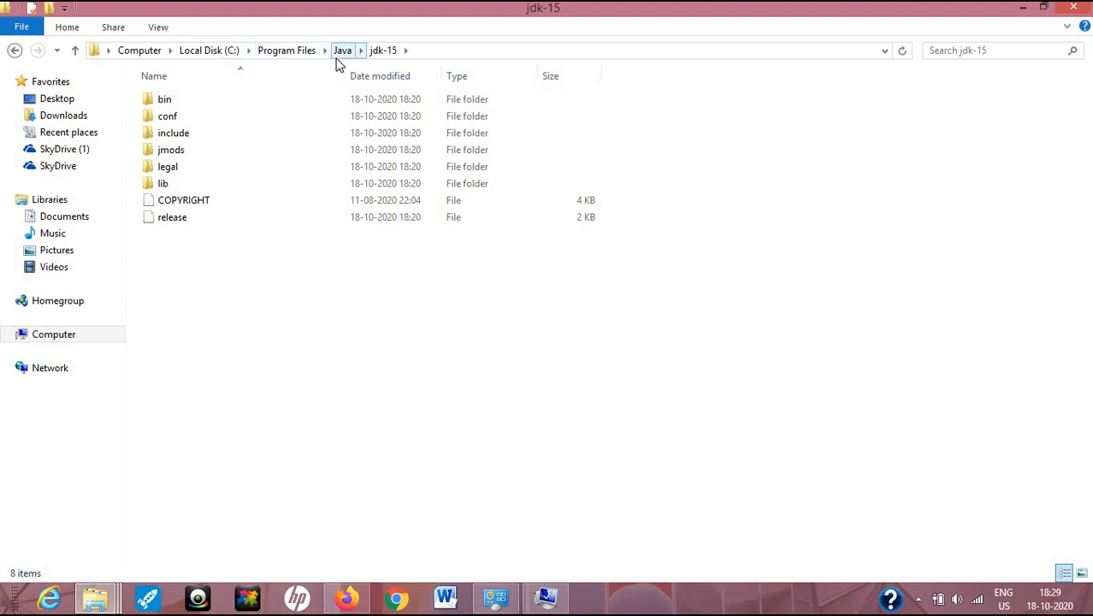
right_click(457, 49)
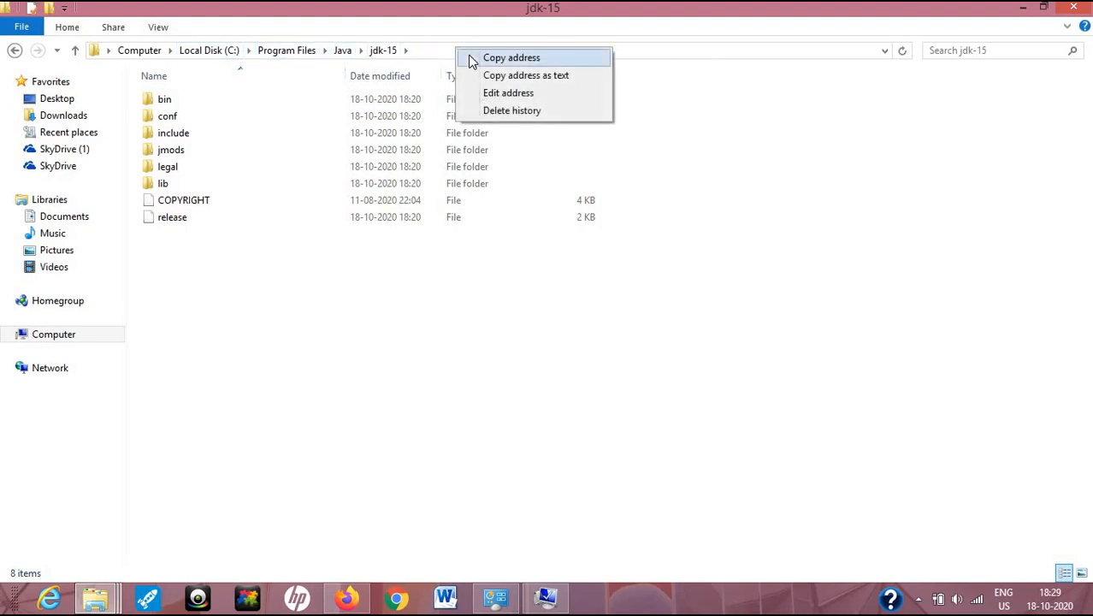
click(473, 60)
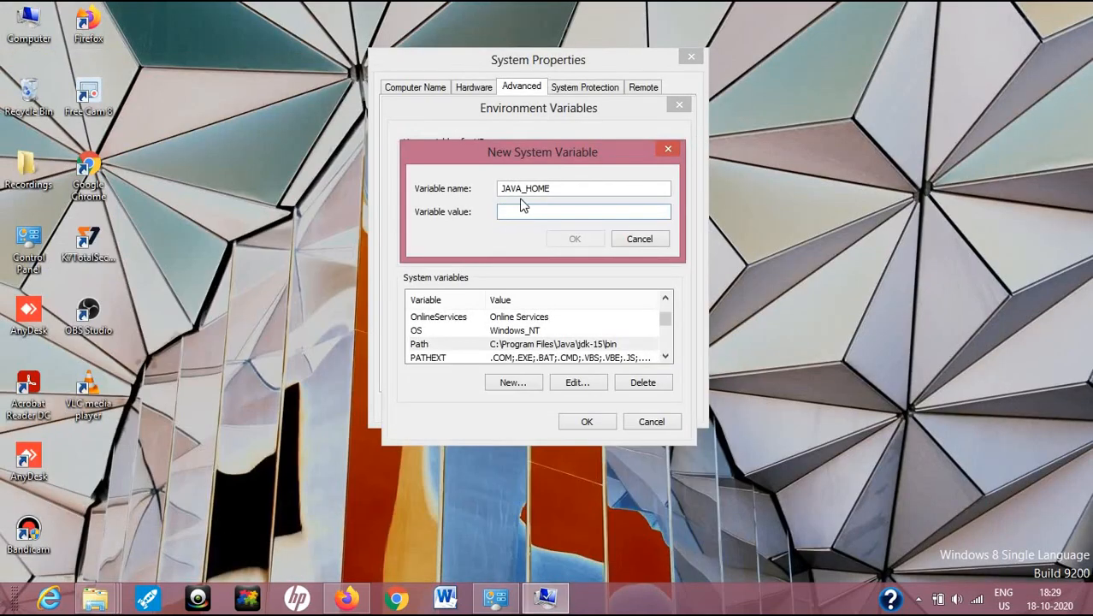
Step: Paste C:\Program Files\Java\jdk-15 as the JAVA_HOME value, save the variable, and confirm the Environment Variables and System Properties dialogs
right_click(518, 212)
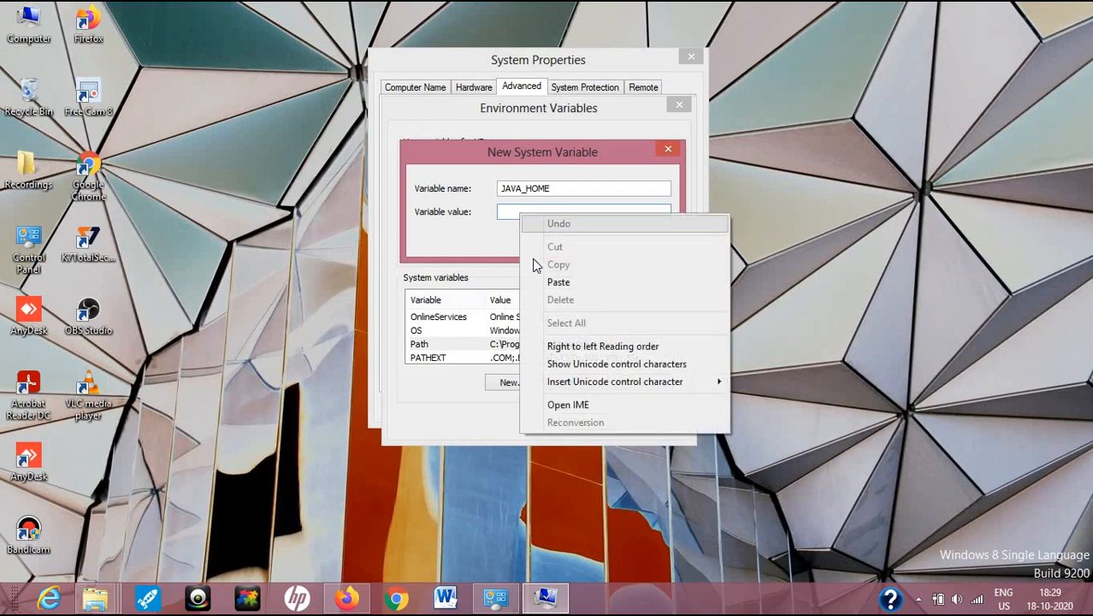
click(552, 281)
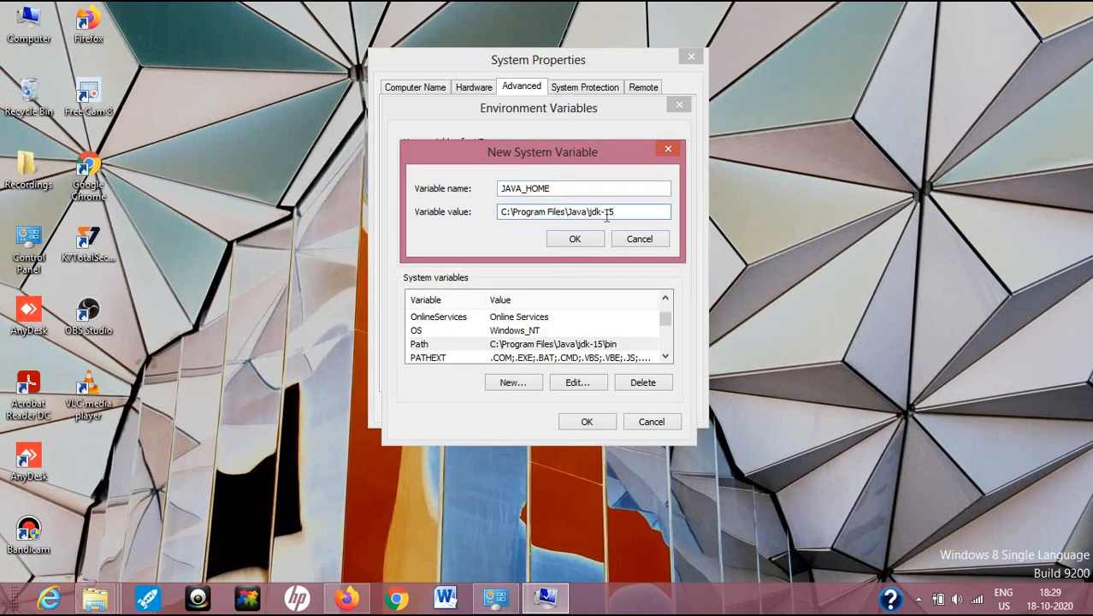
click(594, 238)
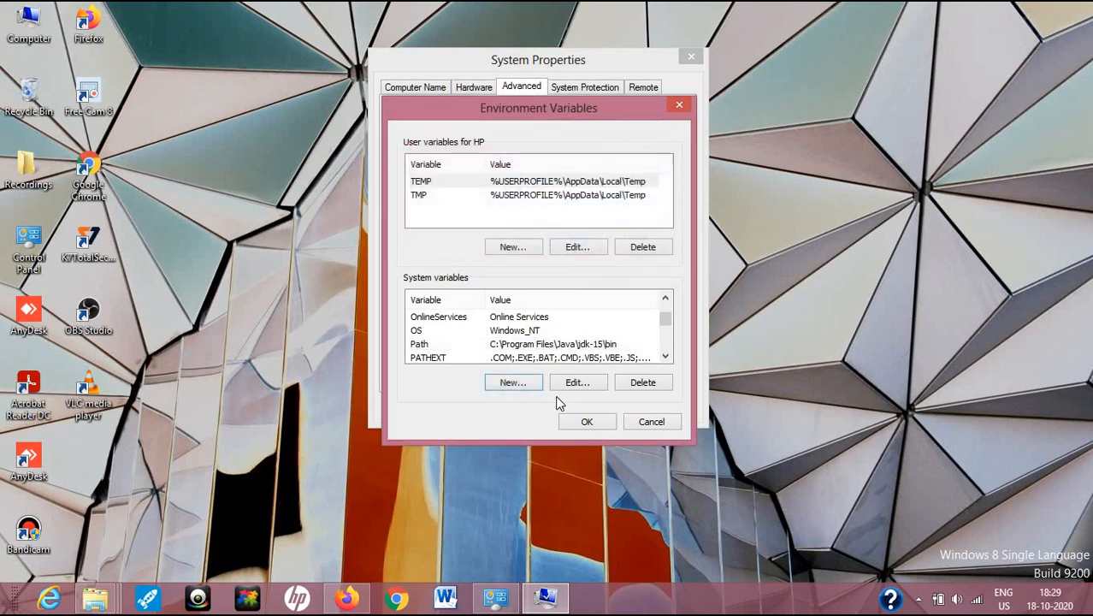
click(587, 421)
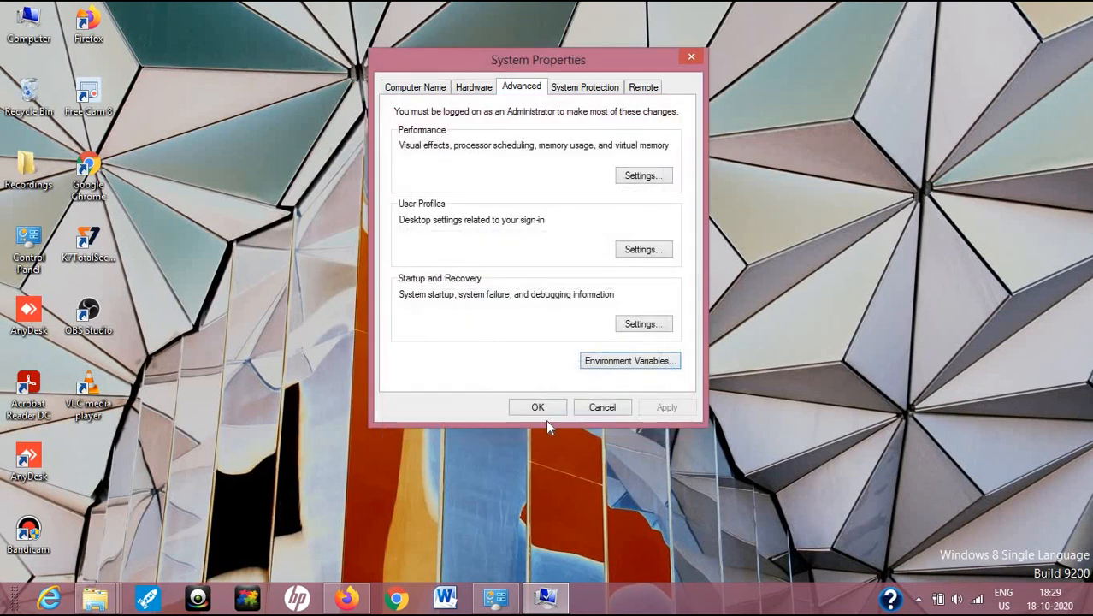
click(539, 407)
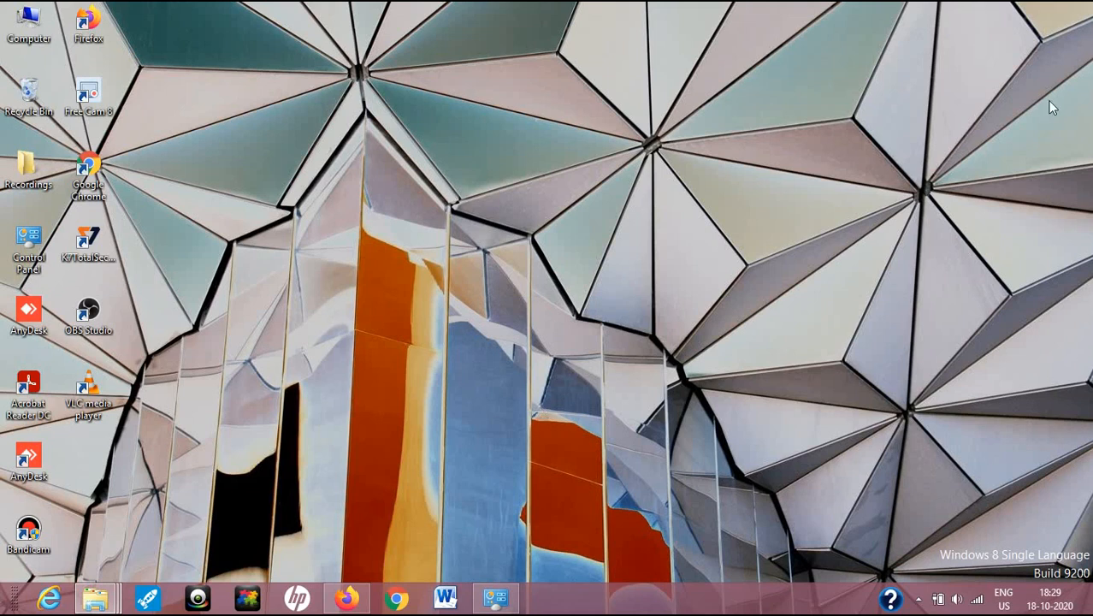
Step: Search the installed apps for CMD, open Command Prompt, and maximize its window
mouse_move(1091, 2)
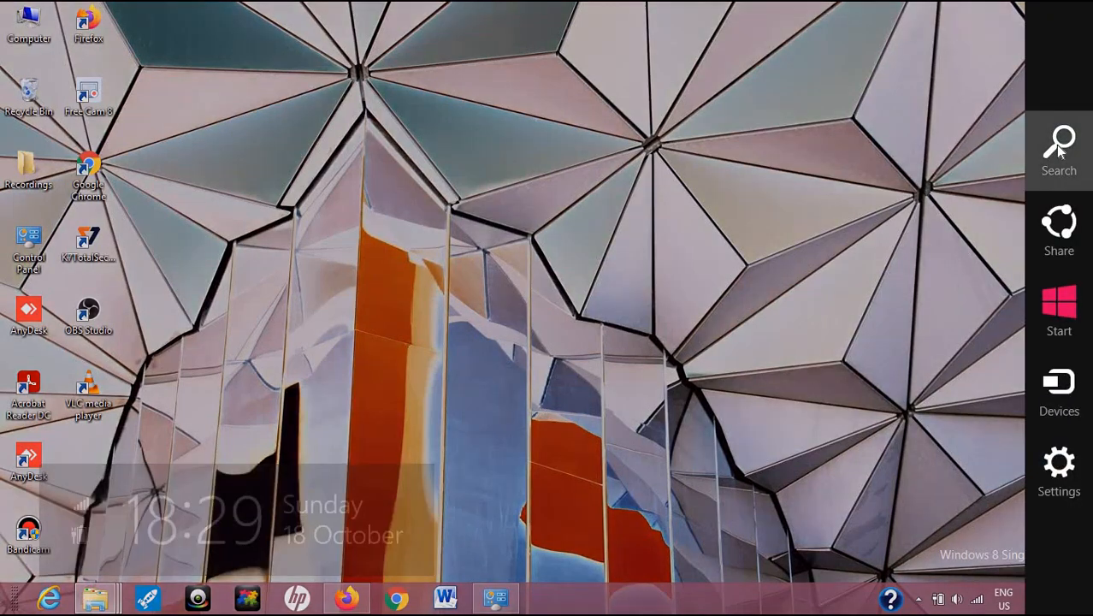
click(1057, 147)
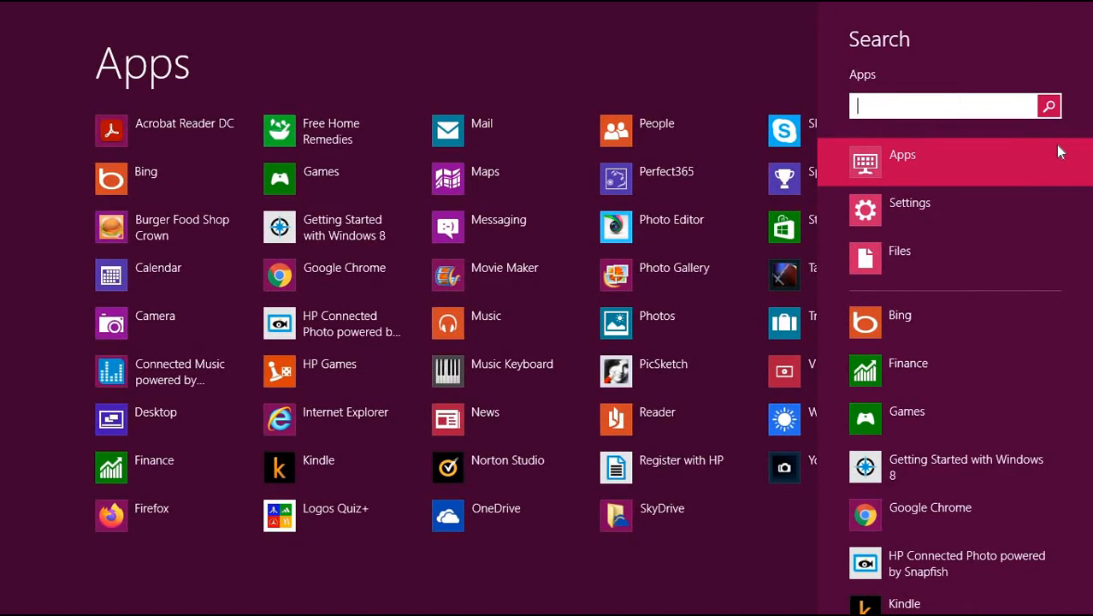
text(CMD)
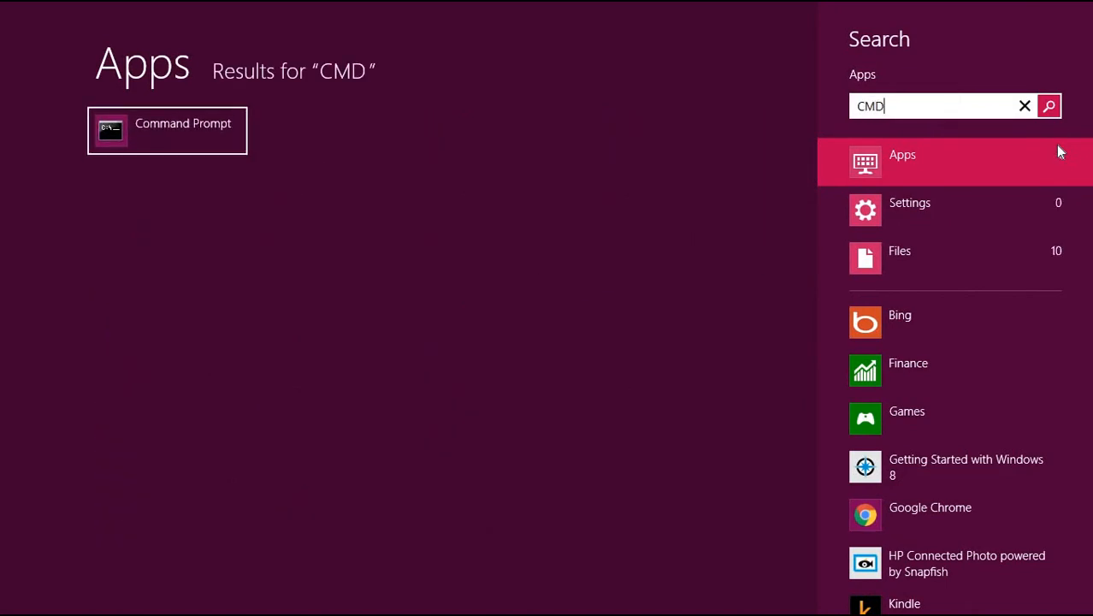
key(Return)
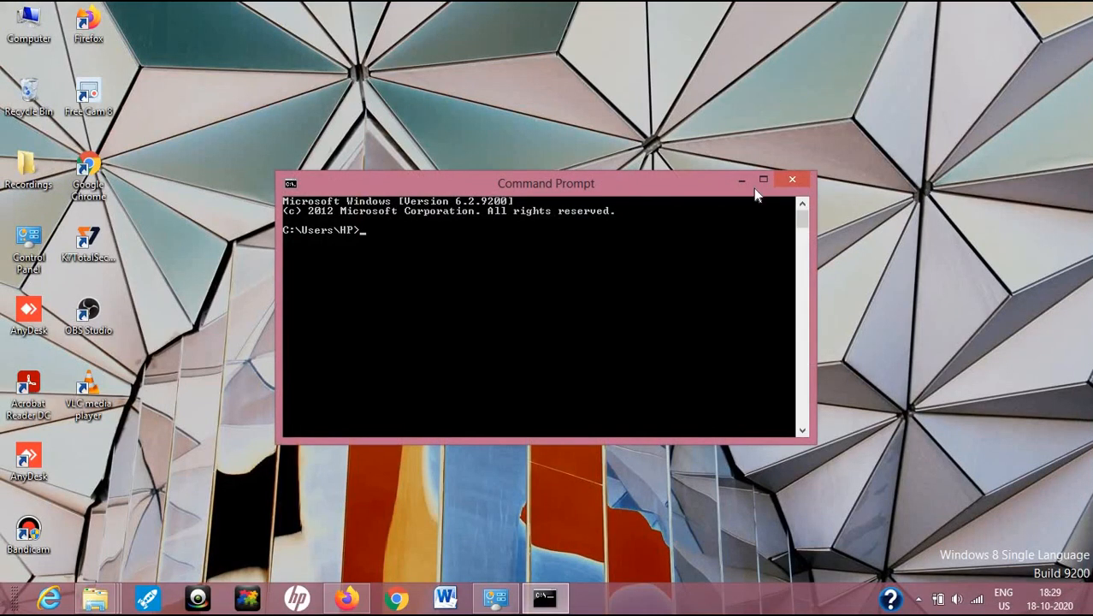
click(758, 181)
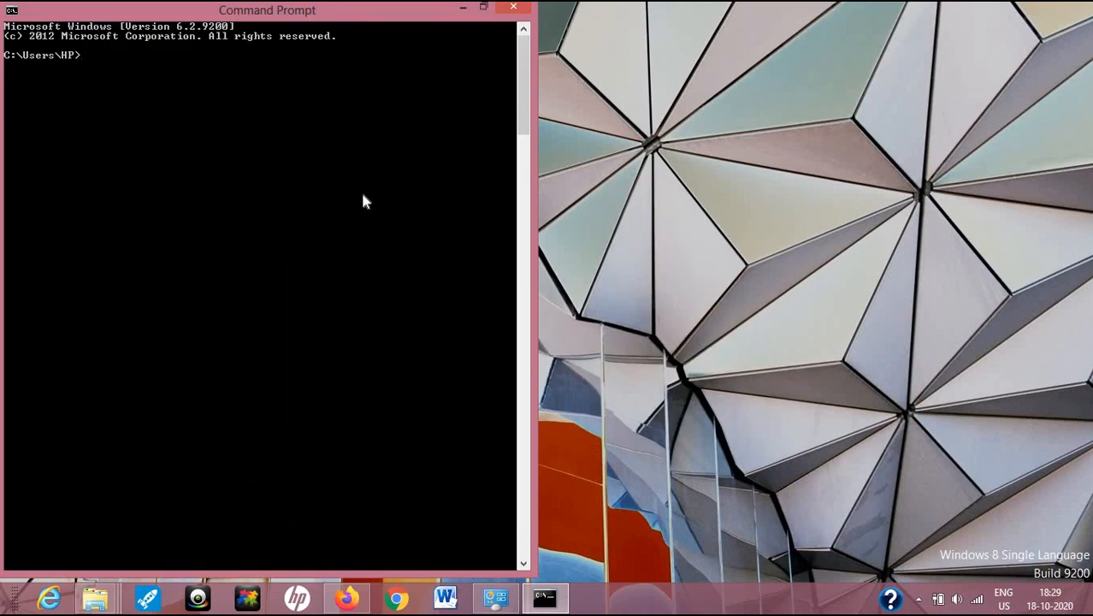
Step: Run the javac command in Command Prompt to check the Java compiler setup
text(javac)
key(Return)
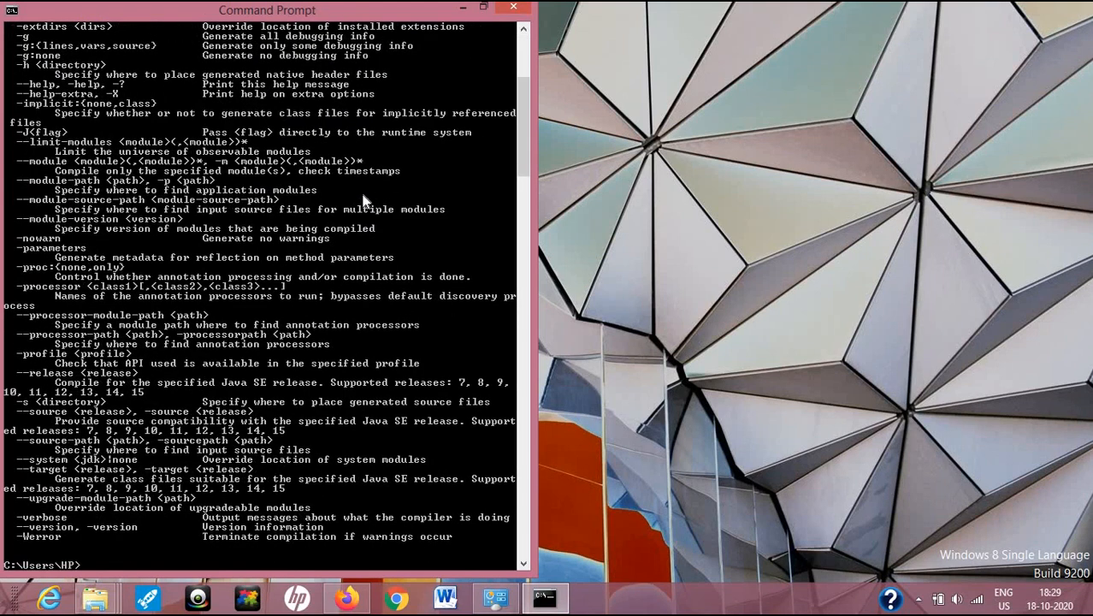